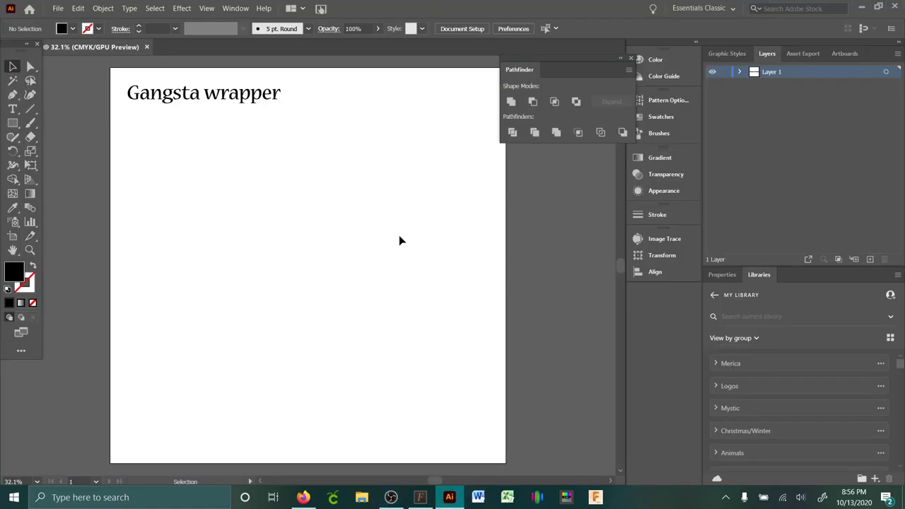
# - Place a Lorem ipsum text object on the artboard and enlarge it
pyautogui.click(13, 107)
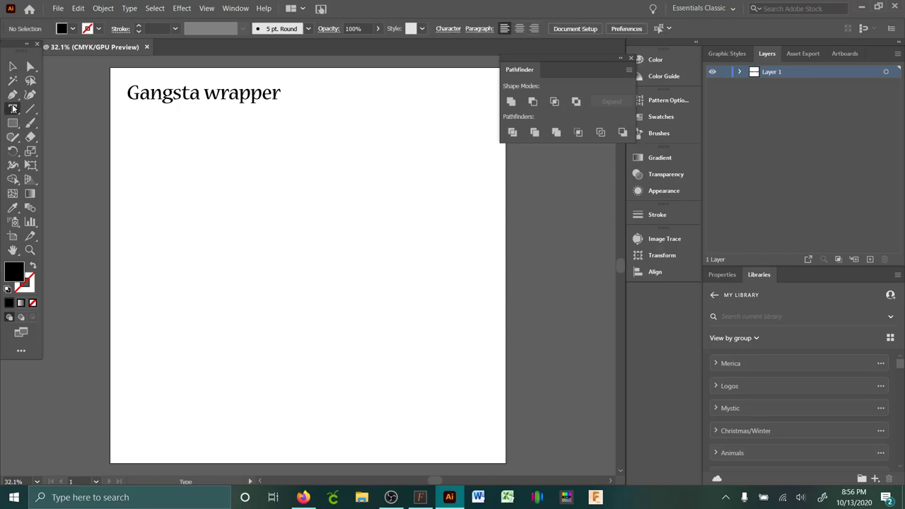
pyautogui.click(246, 199)
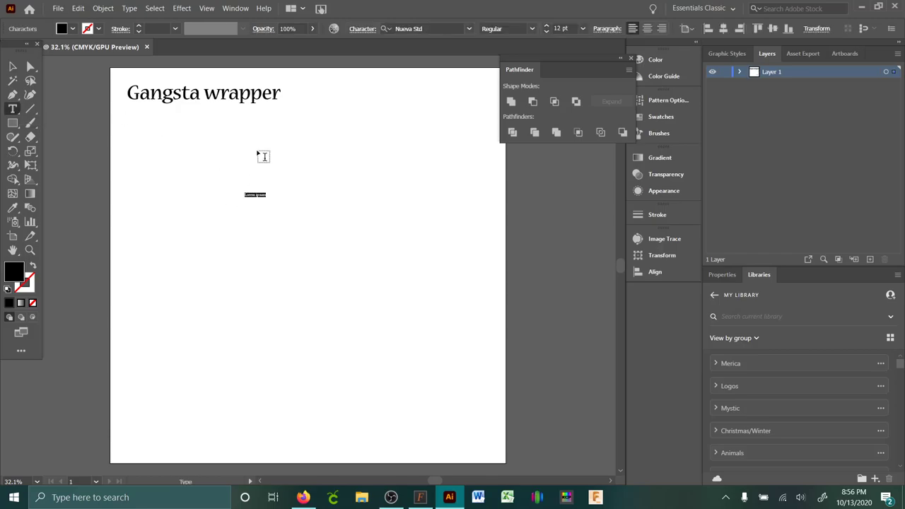
pyautogui.click(14, 68)
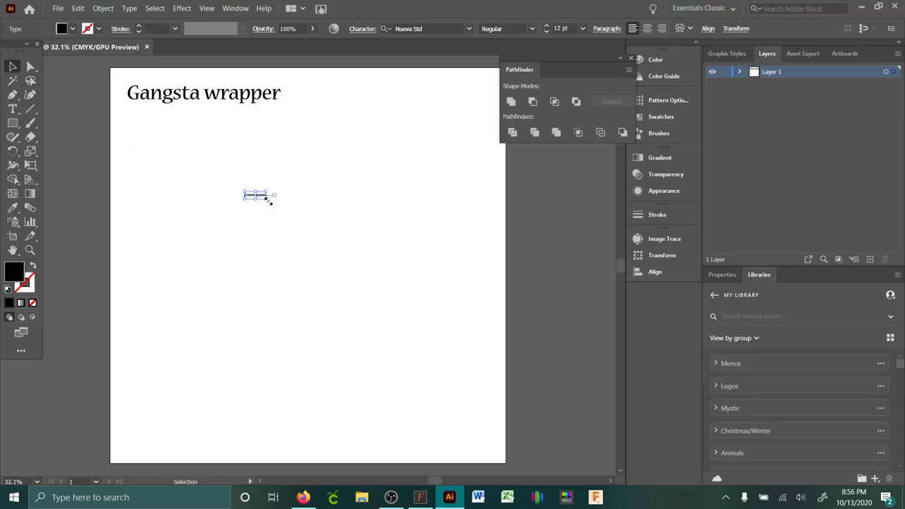
pyautogui.moveTo(268, 201); pyautogui.dragTo(414, 226)
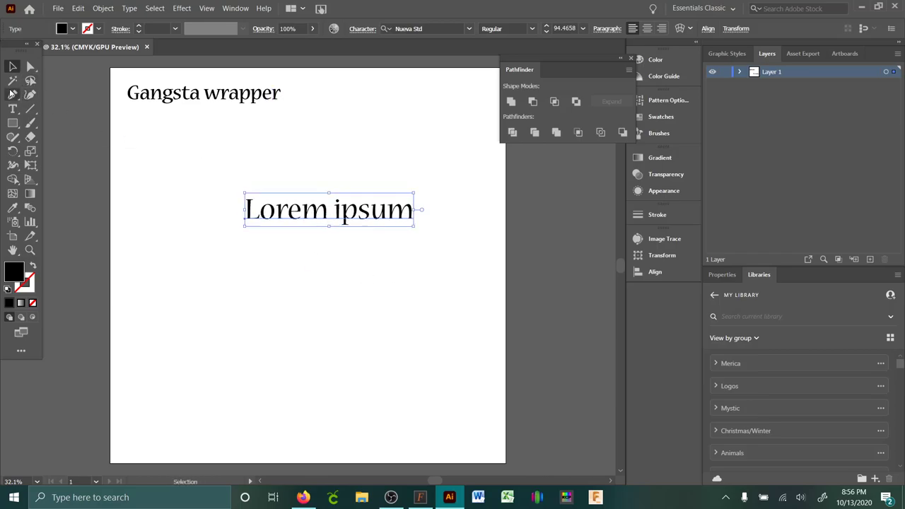
# - Replace the placeholder with 'Gangsta' and 'Wrapper' on two separate lines
pyautogui.click(13, 108)
pyautogui.click(312, 211)
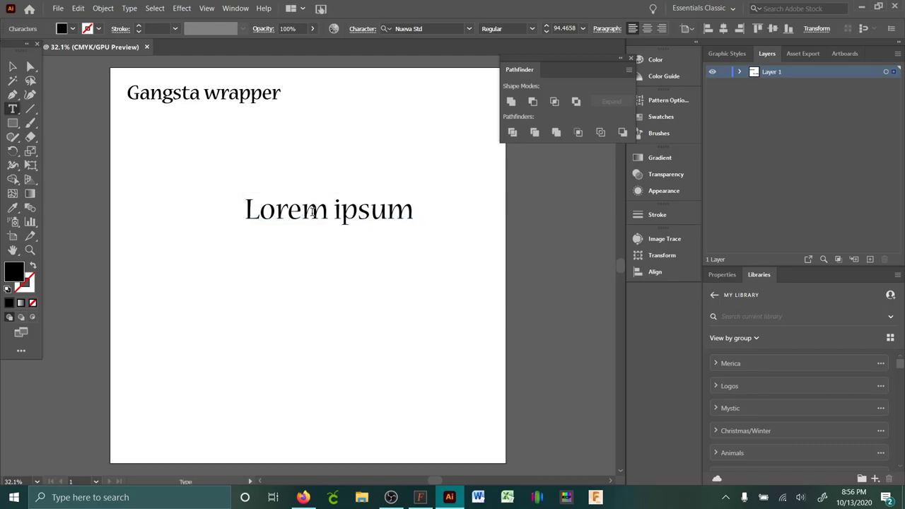
pyautogui.moveTo(247, 209); pyautogui.dragTo(447, 241)
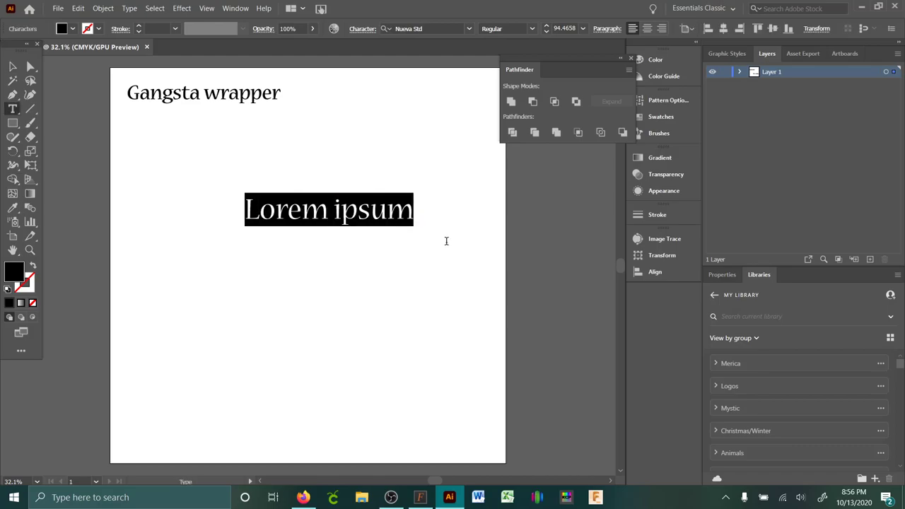
pyautogui.press('BackSpace')
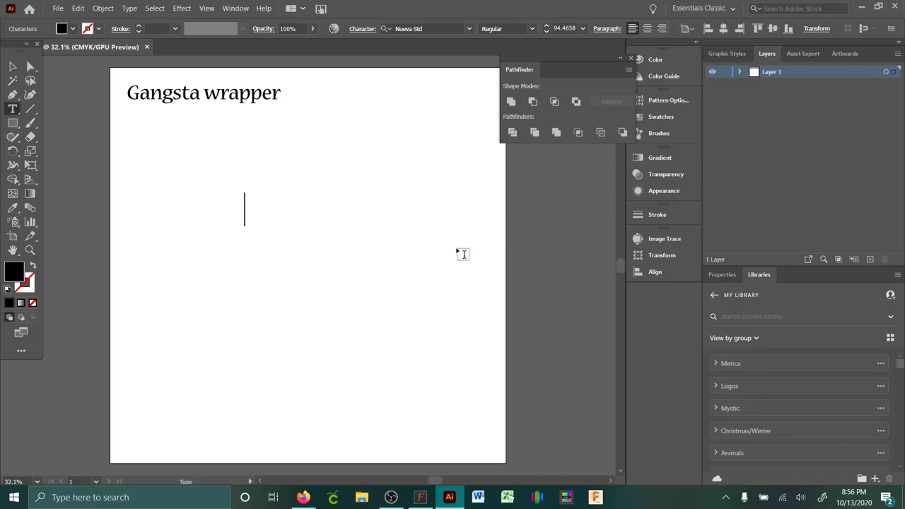
pyautogui.write('Gan')
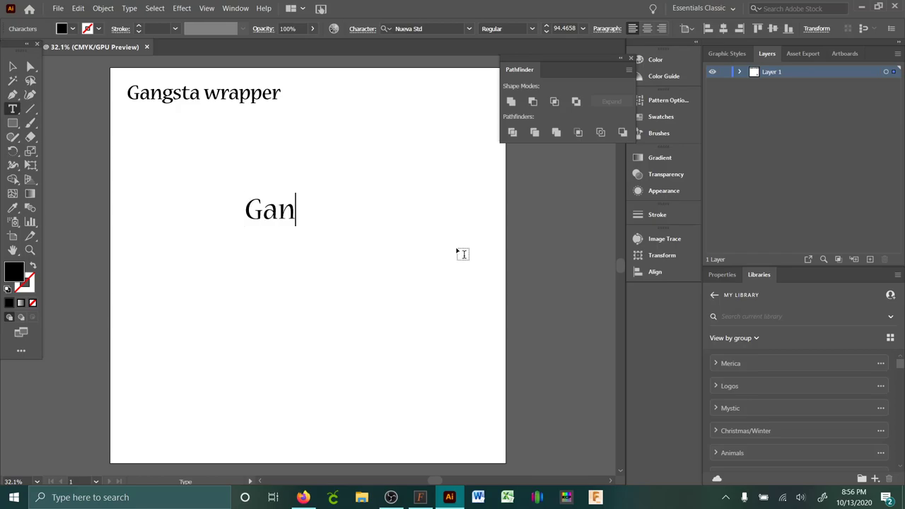
pyautogui.write('gsta')
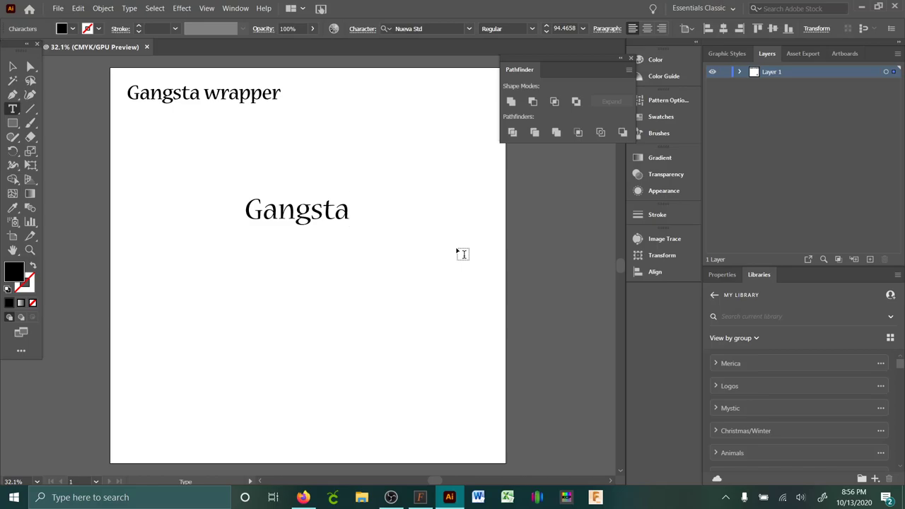
pyautogui.press('Return')
pyautogui.write('Wrapper')
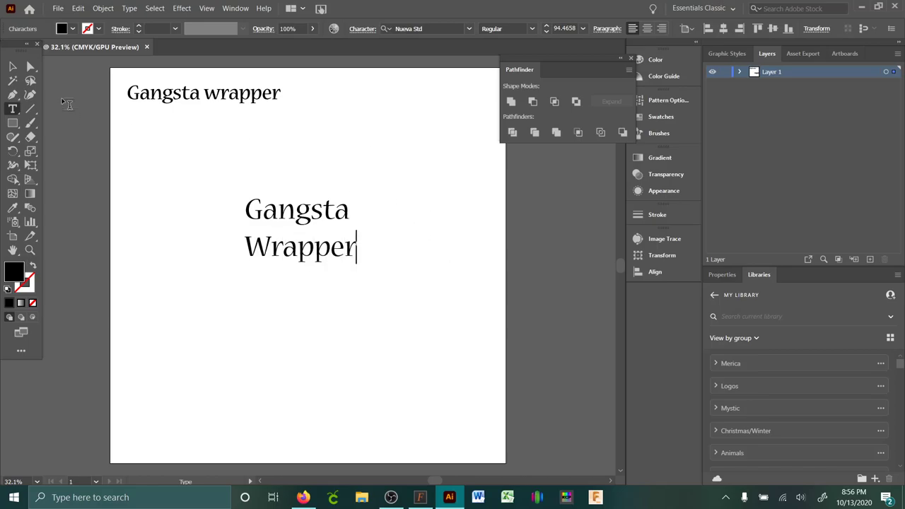
pyautogui.press('Escape')
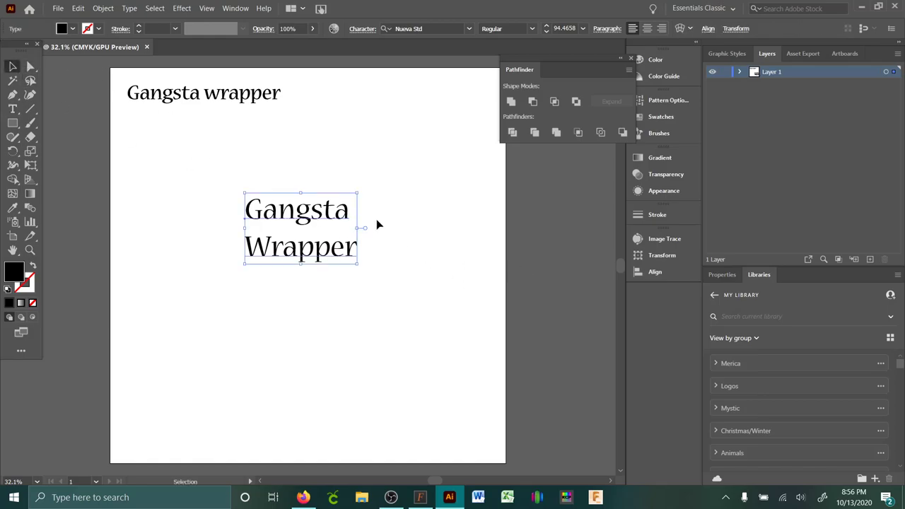
# - Centre-align the text, move it toward the page centre and scale it to about 145 pt
pyautogui.click(646, 30)
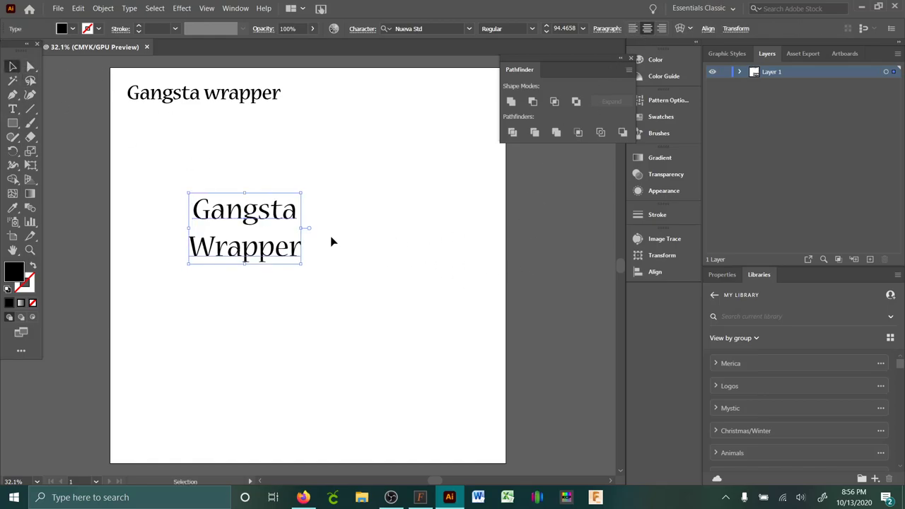
pyautogui.moveTo(271, 212); pyautogui.dragTo(323, 212)
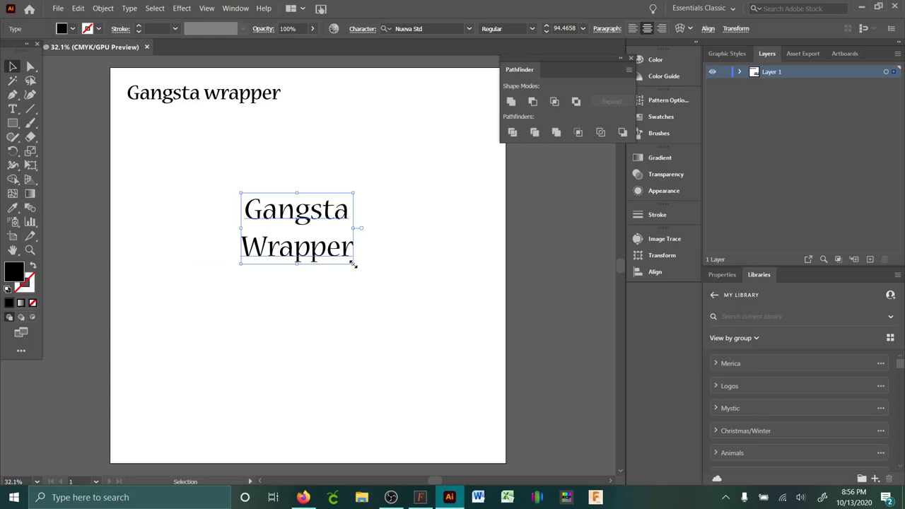
pyautogui.moveTo(352, 264); pyautogui.dragTo(413, 301)
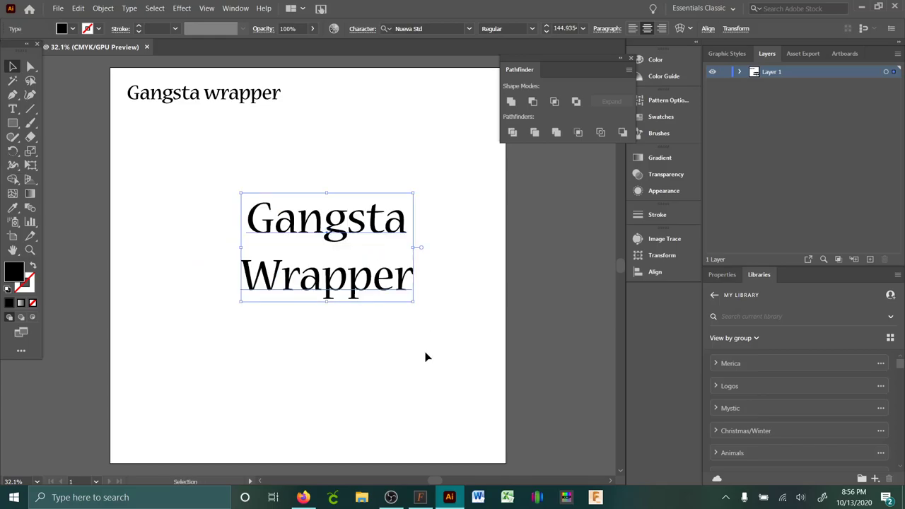
pyautogui.click(426, 356)
pyautogui.click(388, 296)
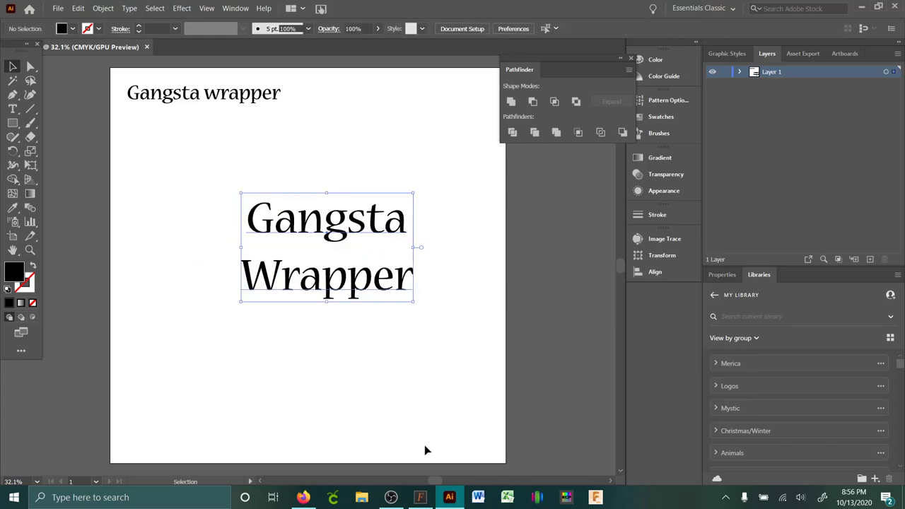
# - Search Windows for 'character' and launch the Character Map app
pyautogui.click(216, 497)
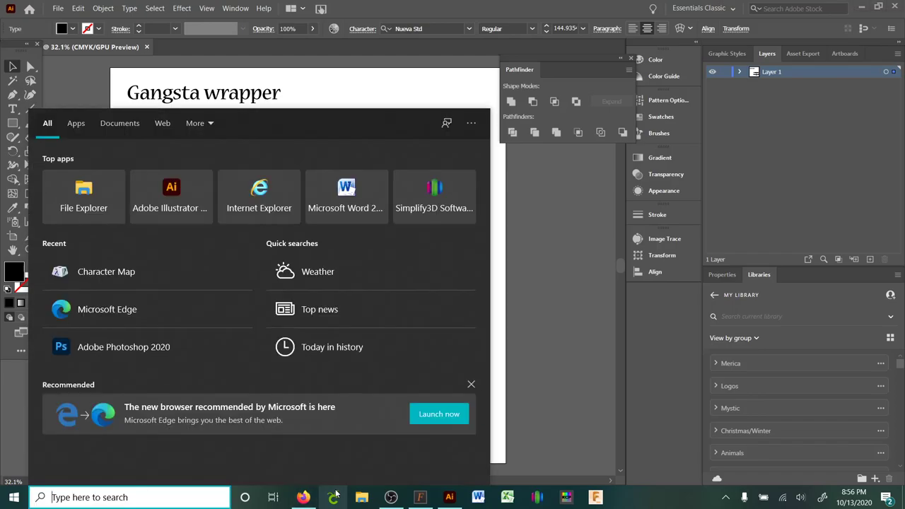
pyautogui.write('character')
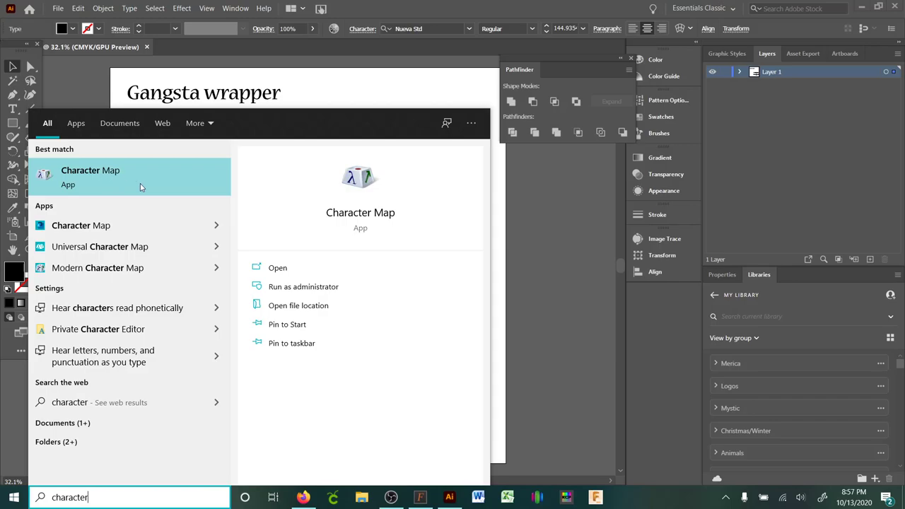
pyautogui.click(290, 269)
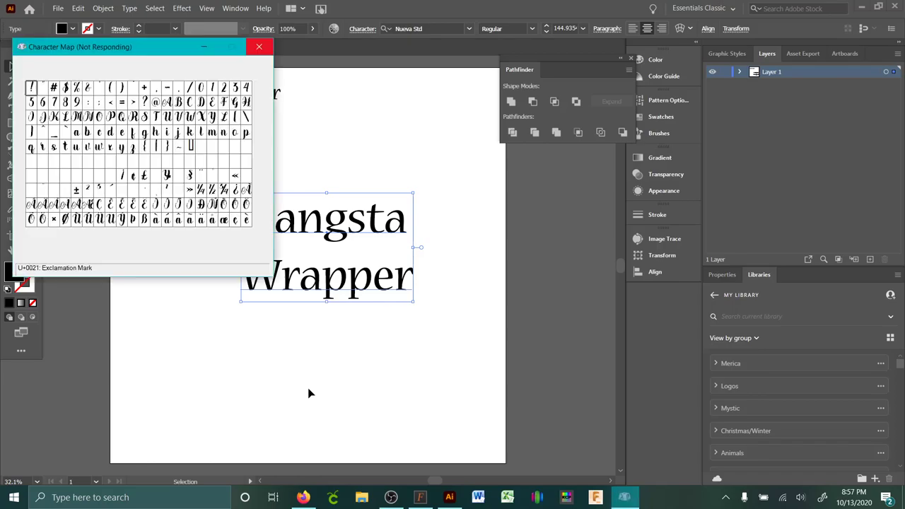
# - Switch Character Map to the Cocolatte font
pyautogui.moveTo(147, 53); pyautogui.dragTo(168, 78)
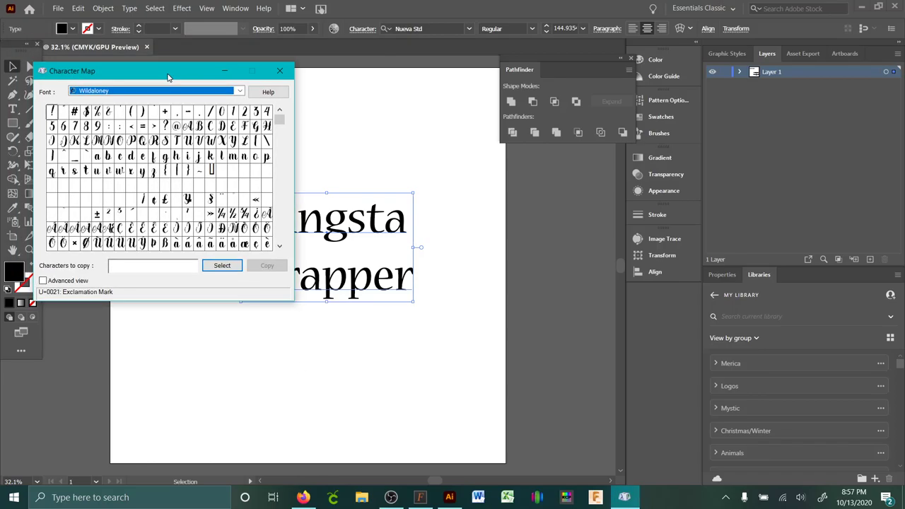
pyautogui.click(239, 92)
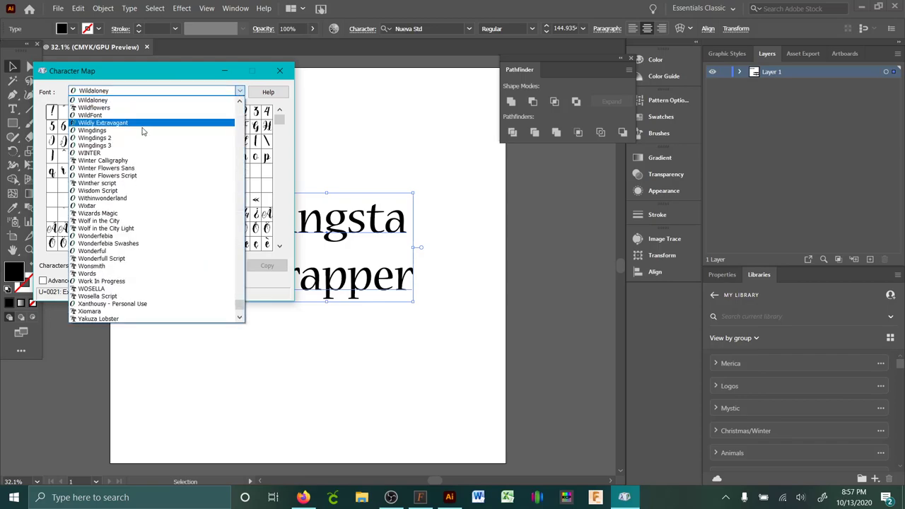
pyautogui.scroll(-10, 155, 205)
pyautogui.moveTo(245, 308); pyautogui.dragTo(240, 162)
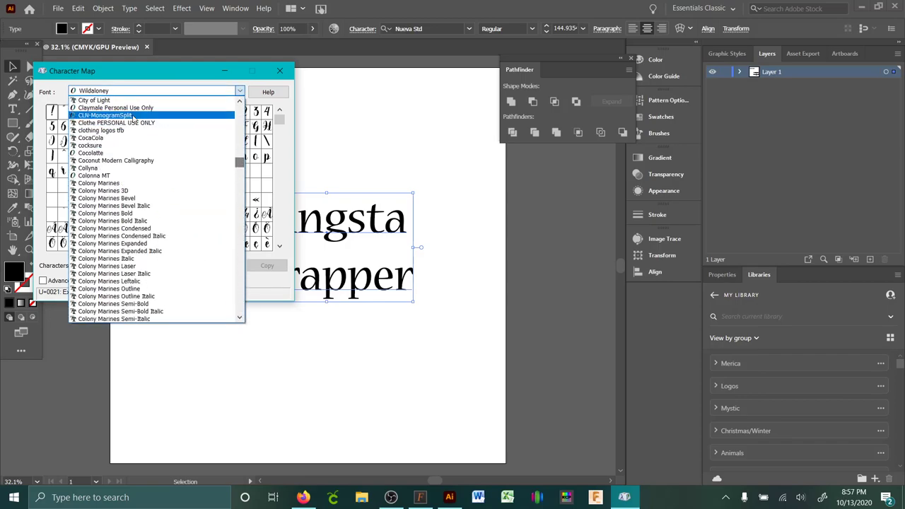
pyautogui.click(118, 153)
pyautogui.moveTo(279, 125)
pyautogui.mouseDown()
pyautogui.moveTo(271, 175)
pyautogui.moveTo(278, 240)
pyautogui.moveTo(279, 119)
pyautogui.mouseUp()
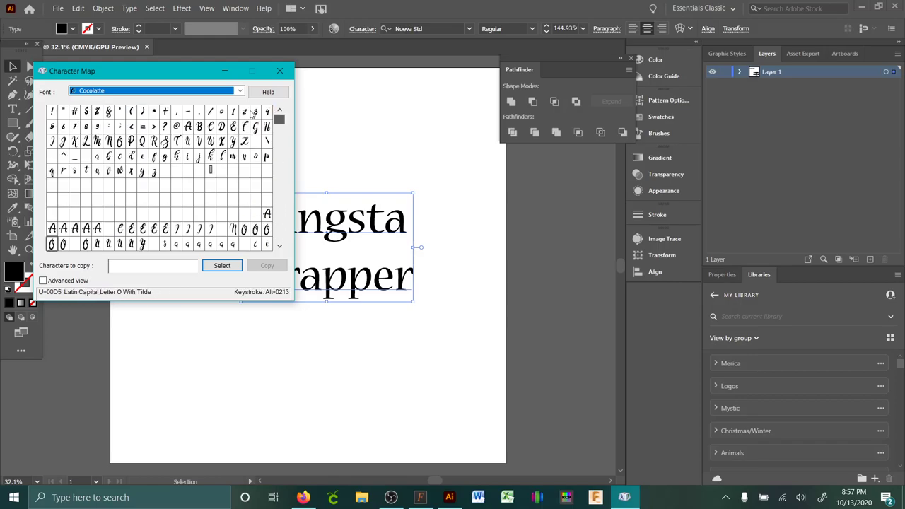
# - Copy Cocolatte's script capital O and return to the Illustrator document
pyautogui.click(124, 142)
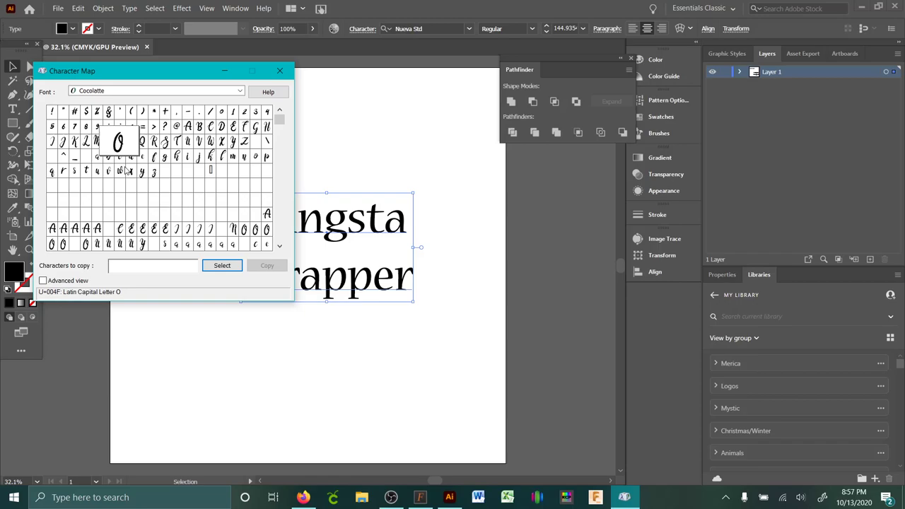
pyautogui.doubleClick(118, 144)
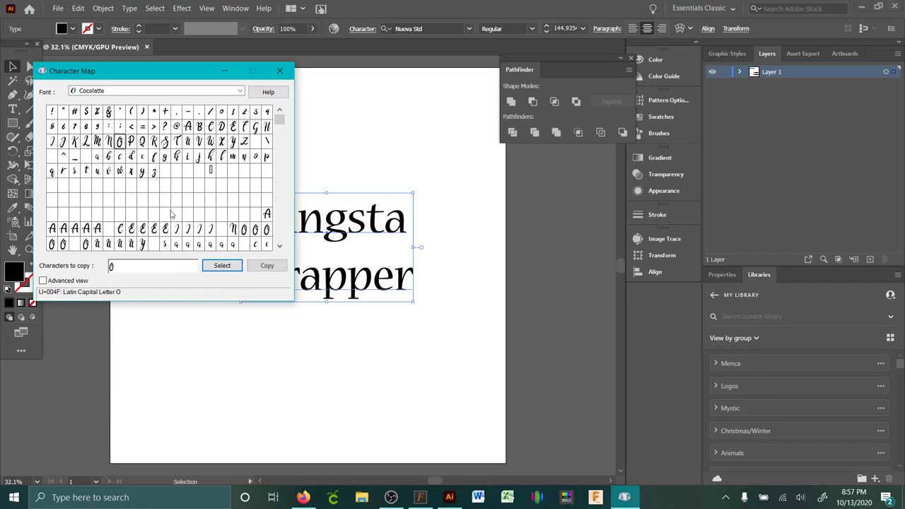
pyautogui.click(266, 265)
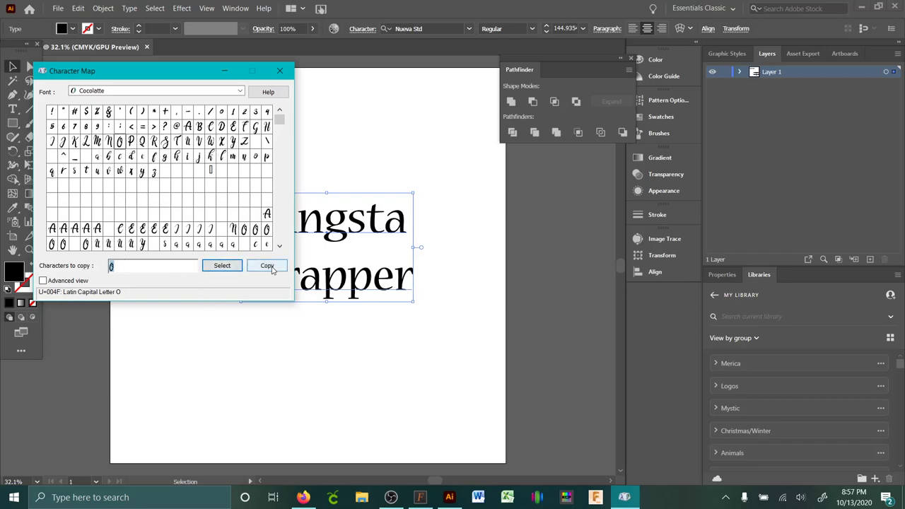
pyautogui.click(339, 340)
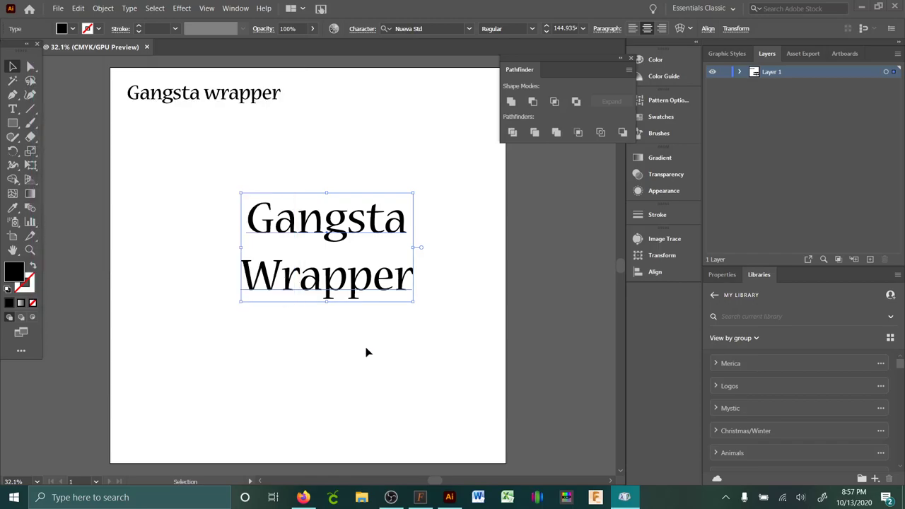
# - Paste the copied O after 'Wrapper' using Edit > Paste
pyautogui.doubleClick(408, 285)
pyautogui.doubleClick(408, 284)
pyautogui.click(407, 284)
pyautogui.rightClick(407, 285)
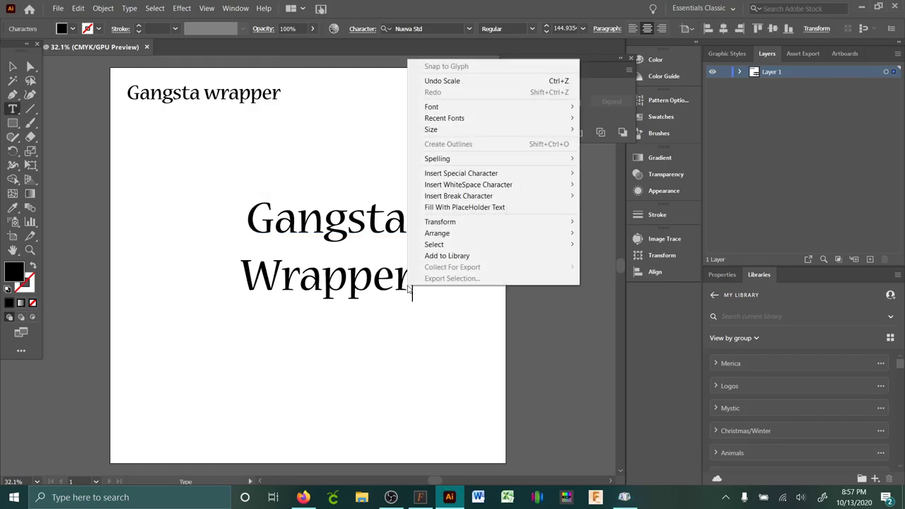
pyautogui.click(97, 10)
pyautogui.click(77, 9)
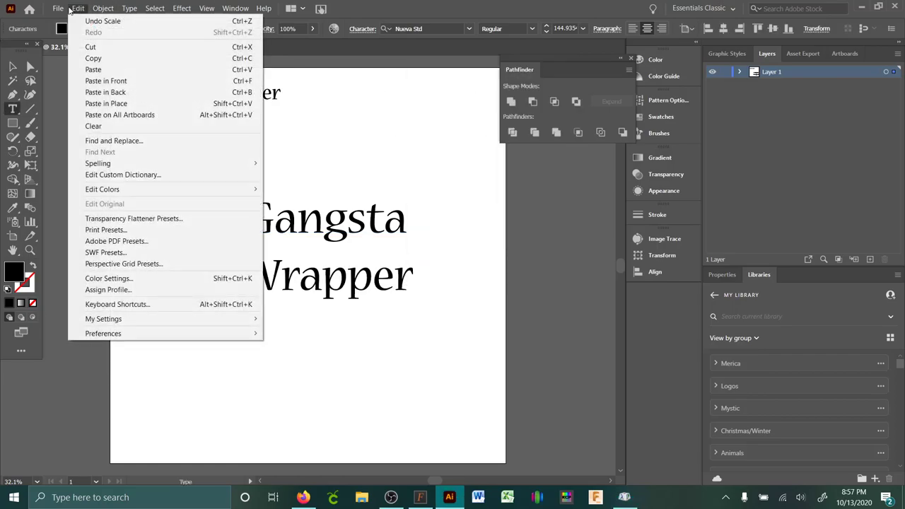
pyautogui.click(93, 69)
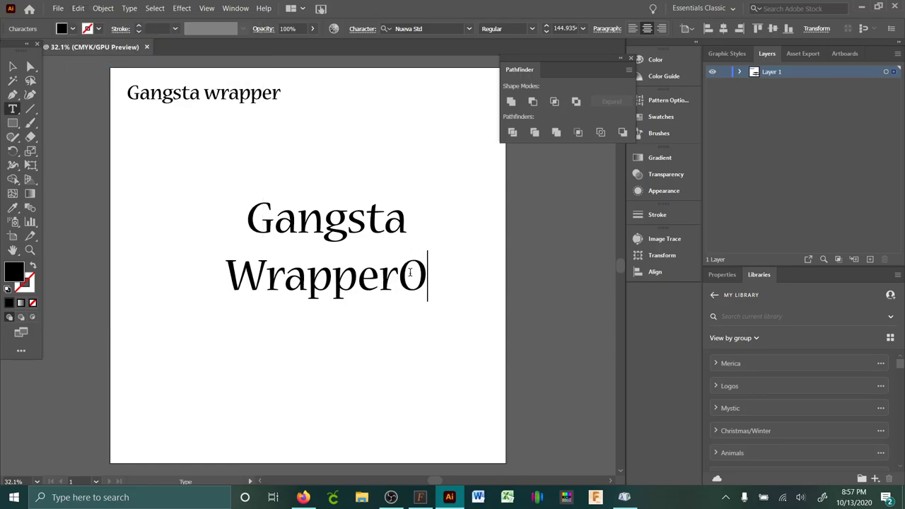
# - Delete the stray O, deselect the text and bring Character Map back up
pyautogui.press('BackSpace')
pyautogui.click(13, 66)
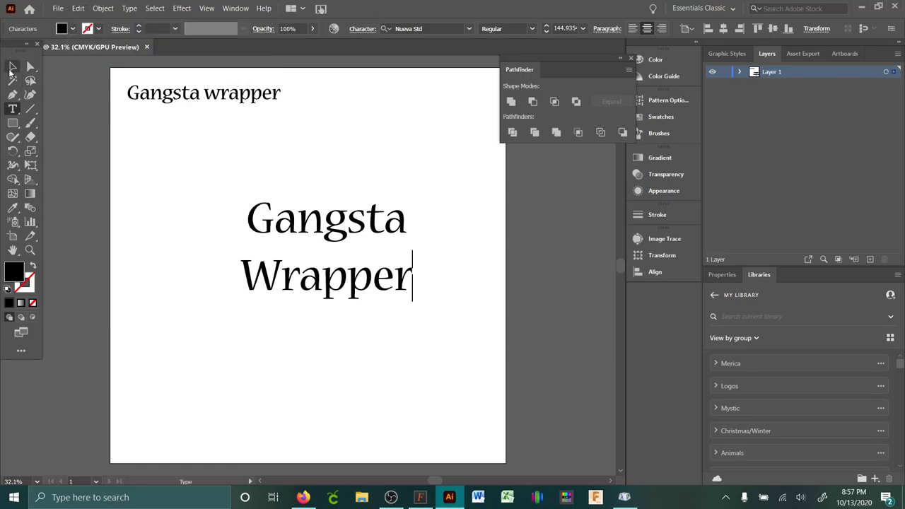
pyautogui.click(475, 352)
pyautogui.click(623, 497)
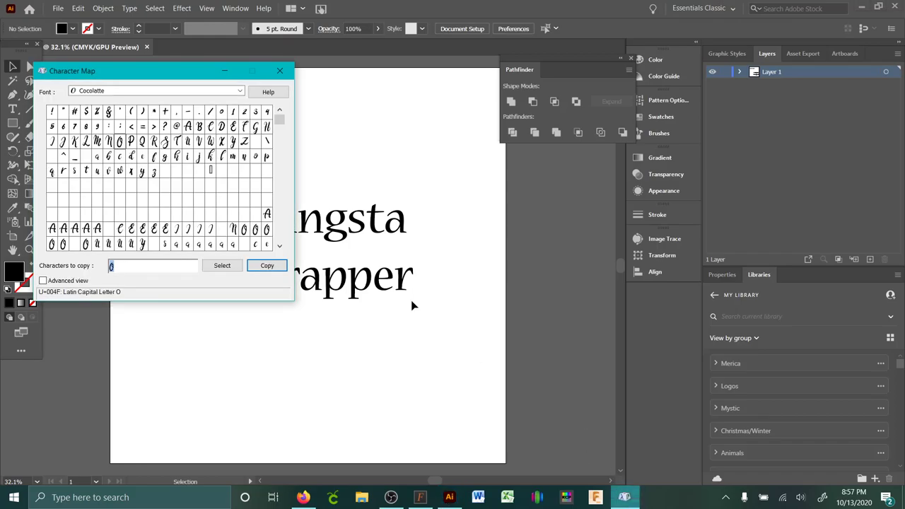
# - Close Character Map, bring NexusFont forward and close its leftover glyph map
pyautogui.click(281, 72)
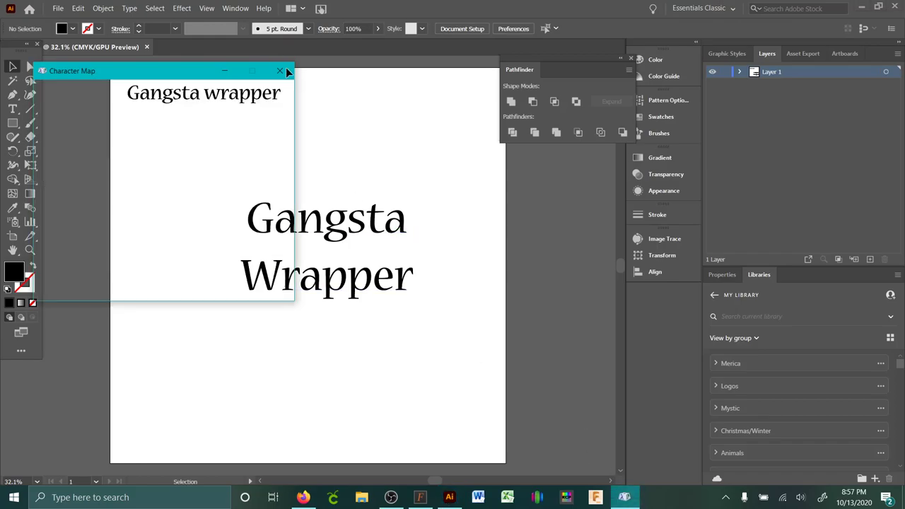
pyautogui.click(420, 499)
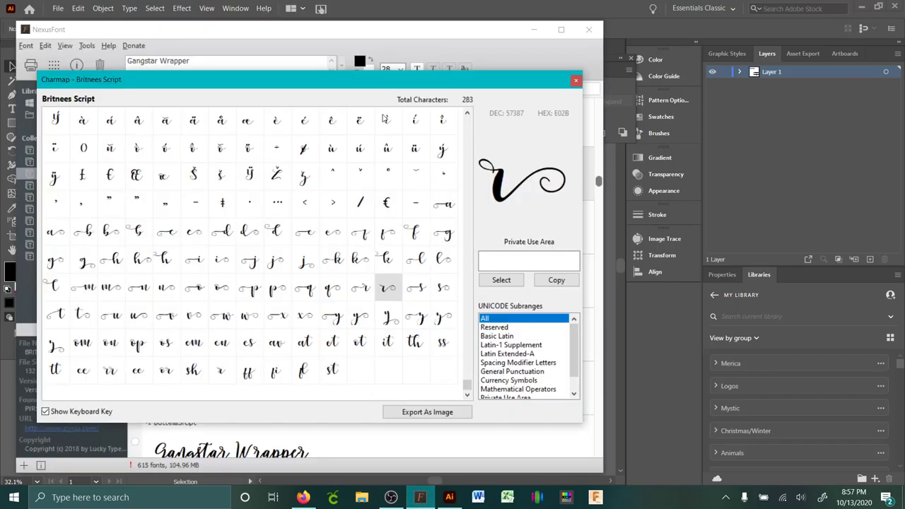
pyautogui.click(576, 80)
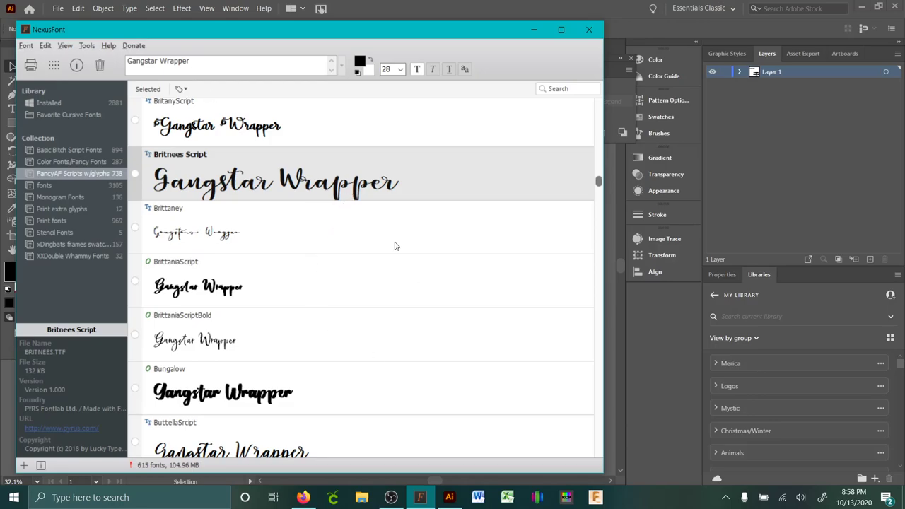
# - Browse the full glyph set of Britnees Script, then scroll further through the font list
pyautogui.rightClick(335, 184)
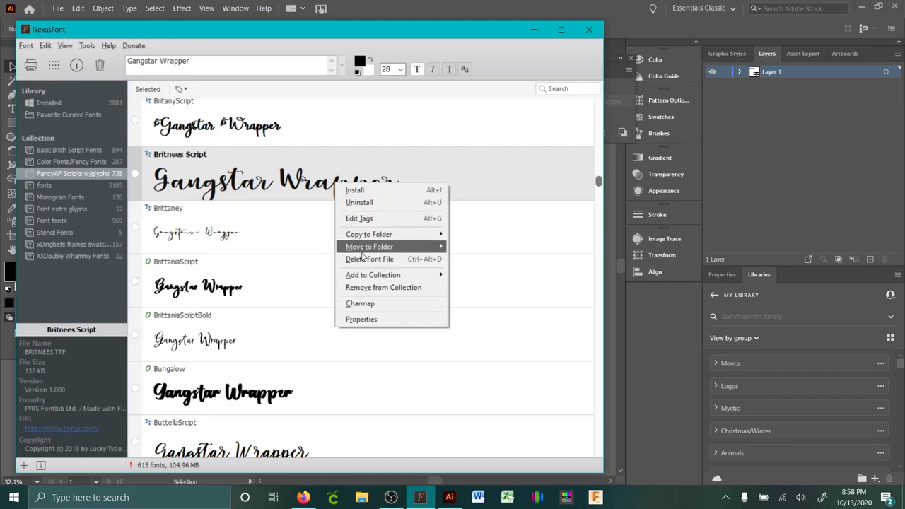
pyautogui.click(375, 303)
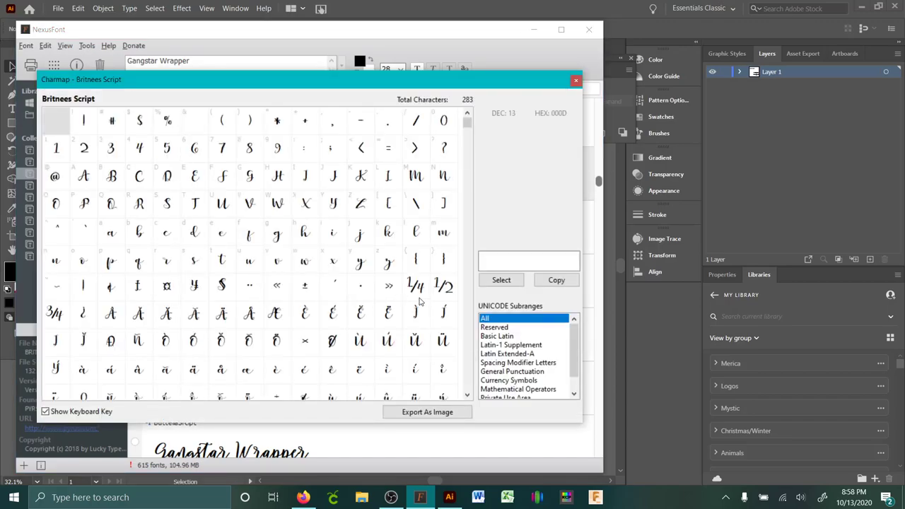
pyautogui.moveTo(467, 124); pyautogui.dragTo(488, 393)
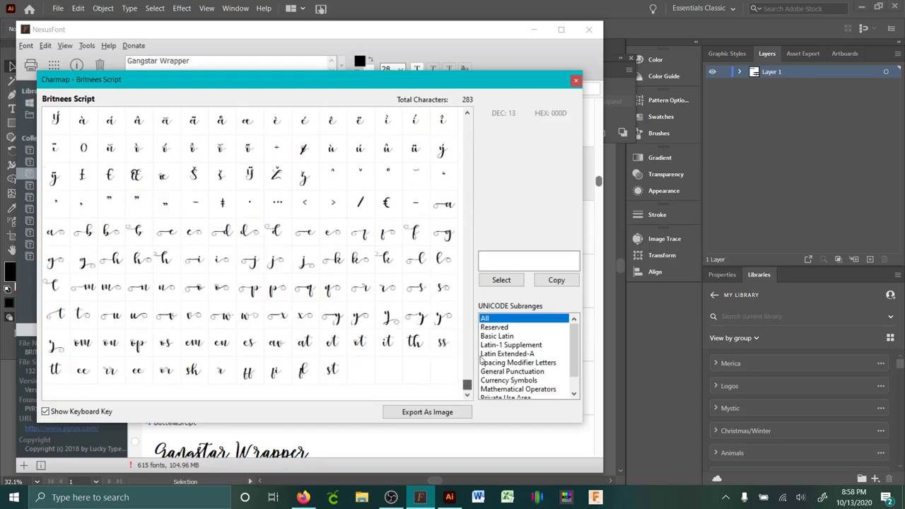
pyautogui.click(576, 81)
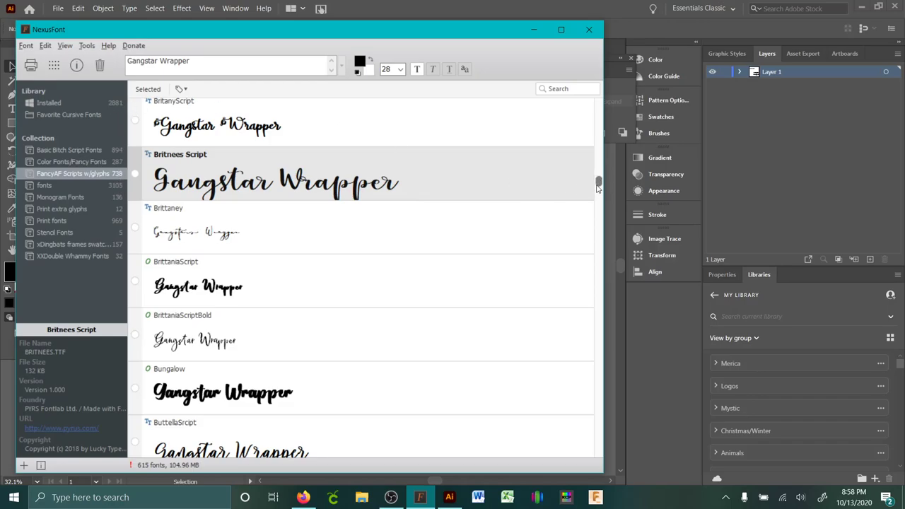
pyautogui.scroll(-10, 419, 252)
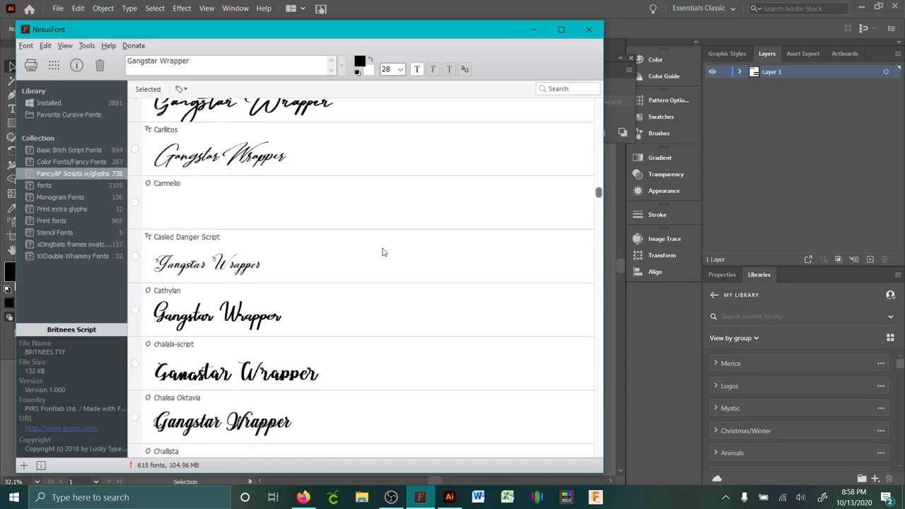
pyautogui.scroll(-2, 379, 251)
pyautogui.click(217, 59)
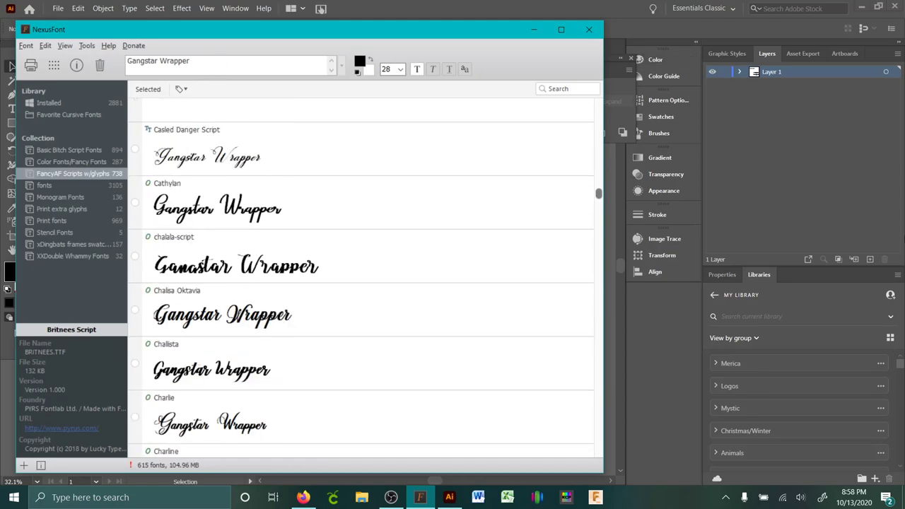
# - Append 'Hello' to the sample text, then search for 'winter' and clear the search
pyautogui.write('Hello')
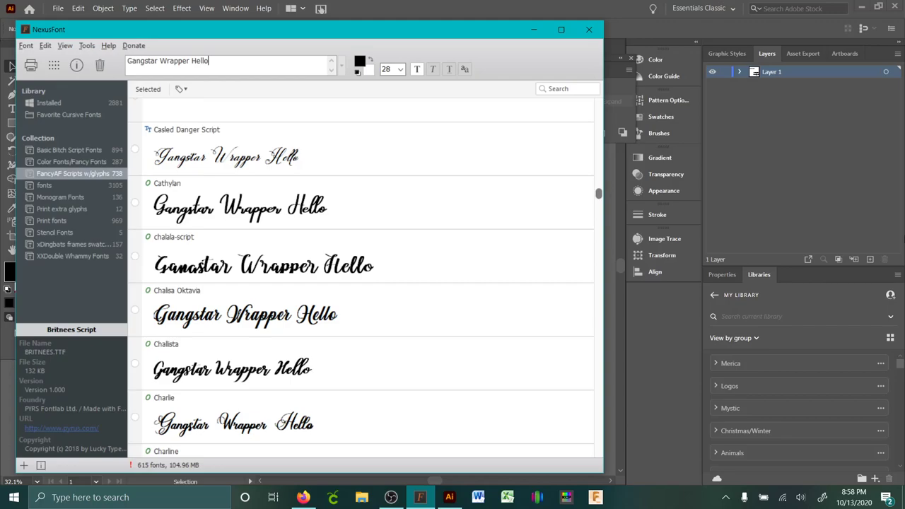
pyautogui.click(555, 90)
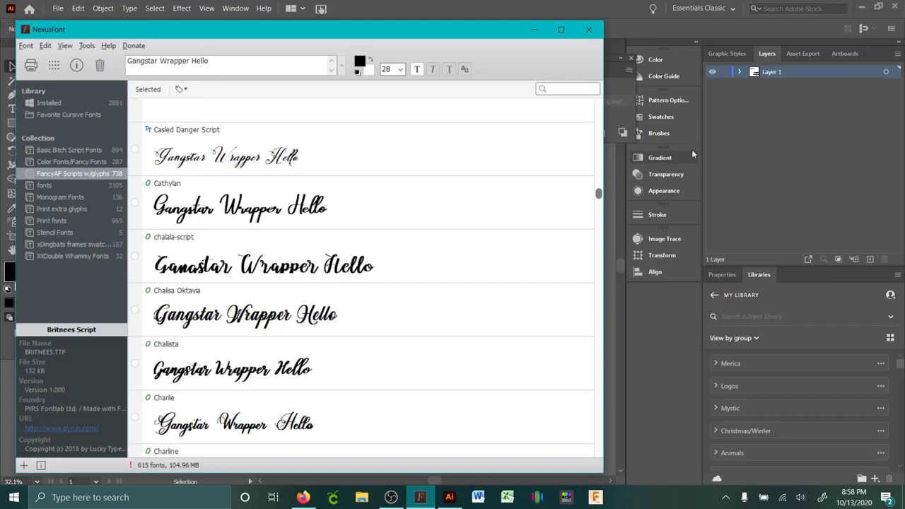
pyautogui.write('winter')
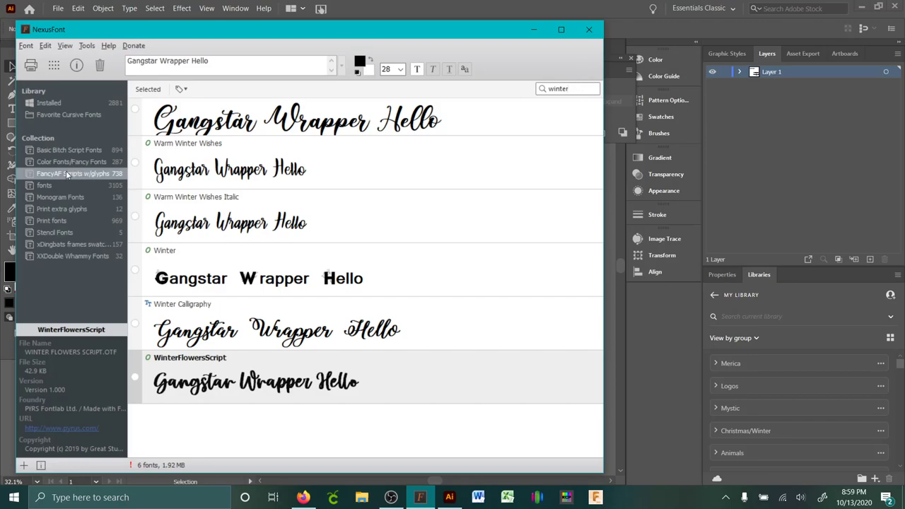
pyautogui.moveTo(586, 88); pyautogui.dragTo(542, 89)
pyautogui.press('BackSpace')
# - Scroll the script font list back up to Frester
pyautogui.scroll(2, 467, 339)
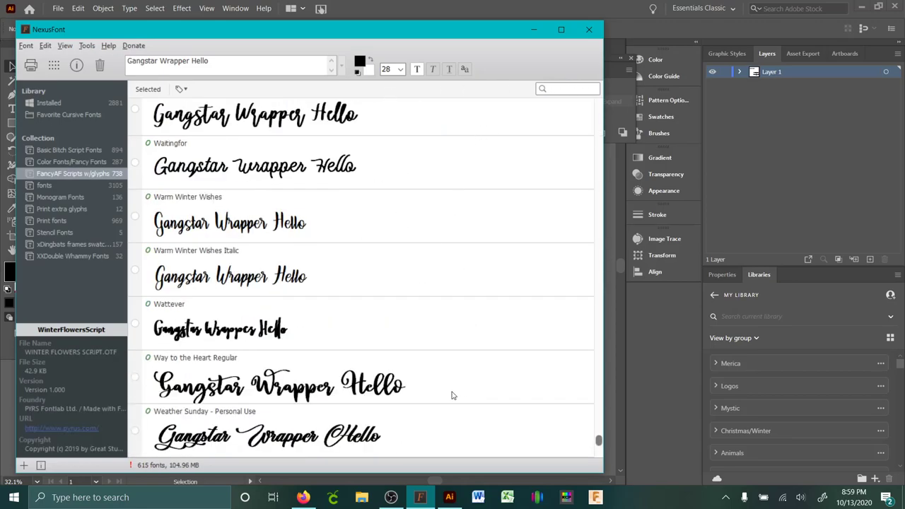
pyautogui.scroll(2, 403, 247)
pyautogui.scroll(3, 424, 247)
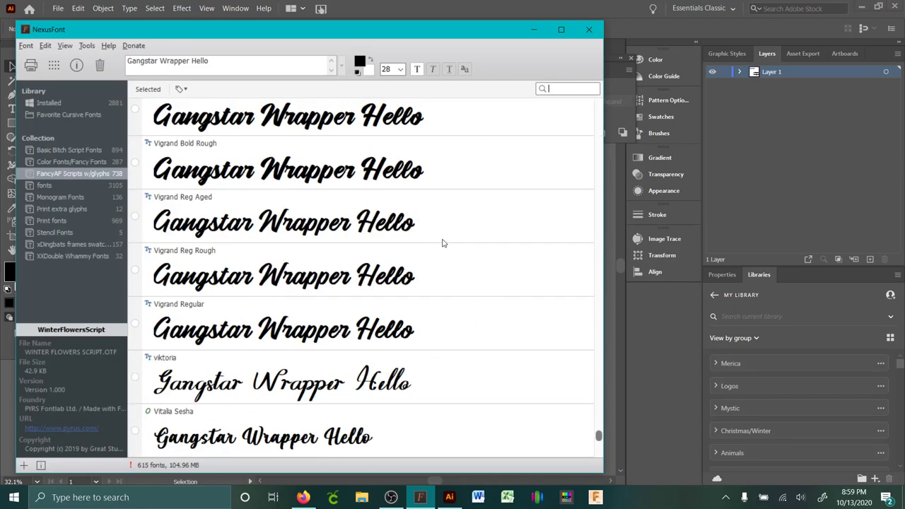
pyautogui.moveTo(597, 431); pyautogui.dragTo(592, 316)
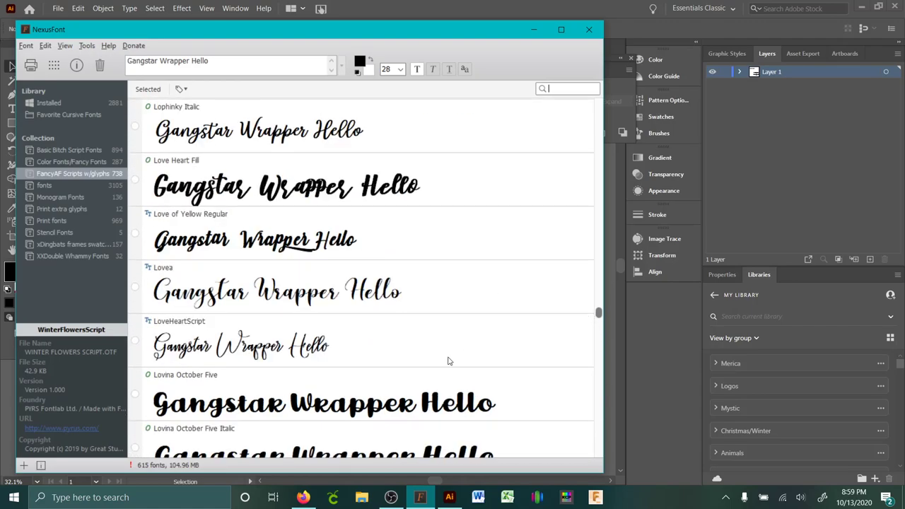
pyautogui.scroll(5, 460, 273)
pyautogui.scroll(10, 491, 233)
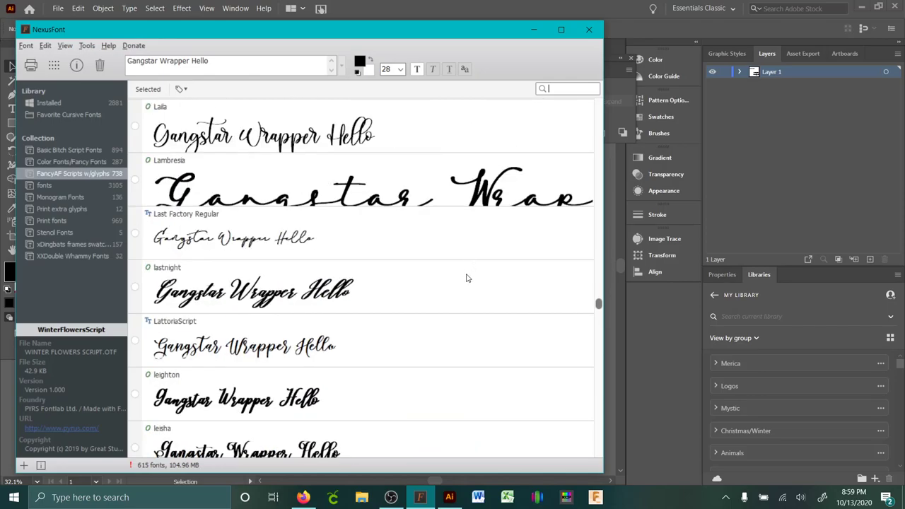
pyautogui.scroll(8, 458, 311)
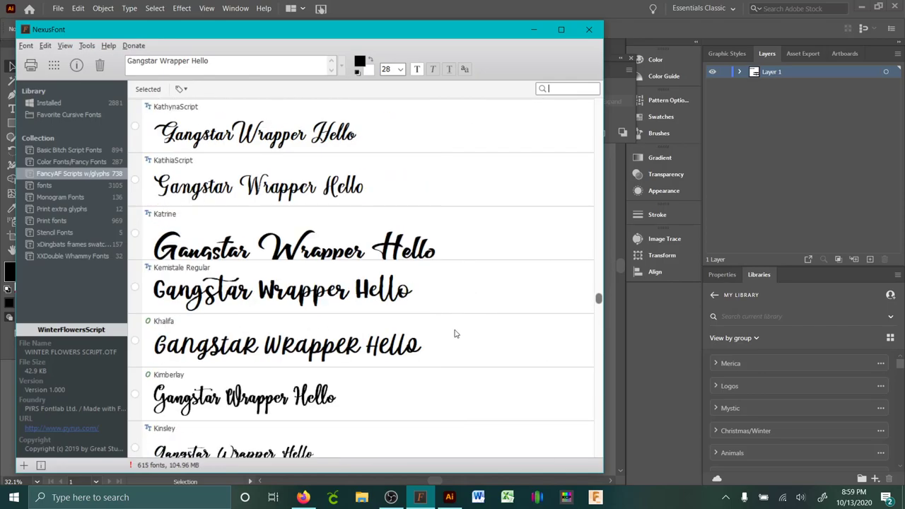
pyautogui.scroll(10, 459, 325)
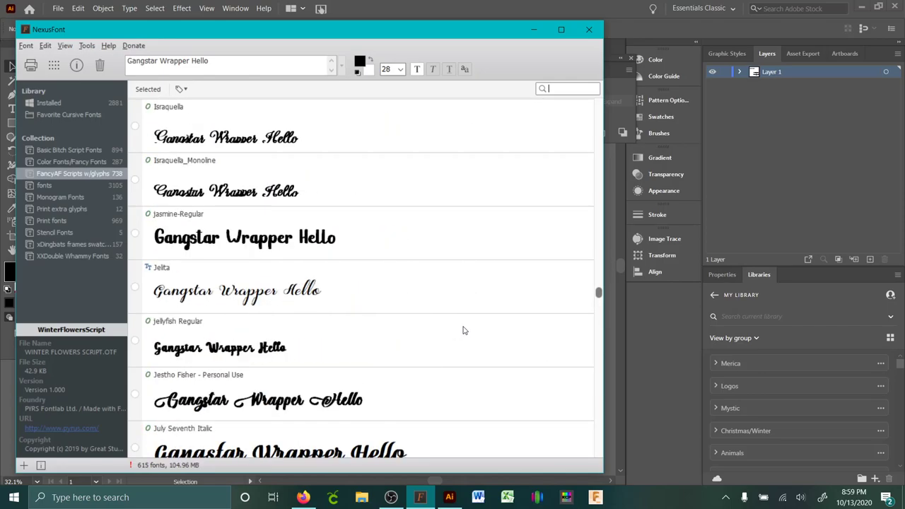
pyautogui.scroll(10, 456, 318)
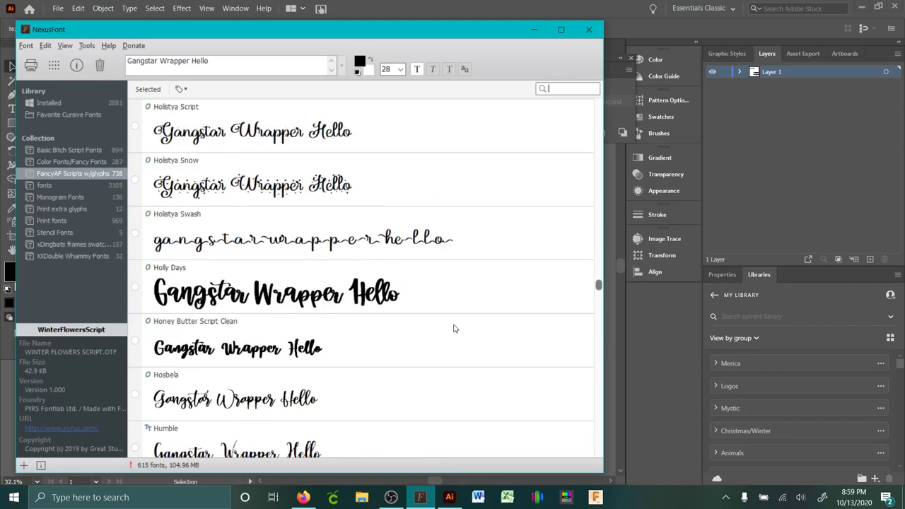
pyautogui.scroll(-2, 455, 328)
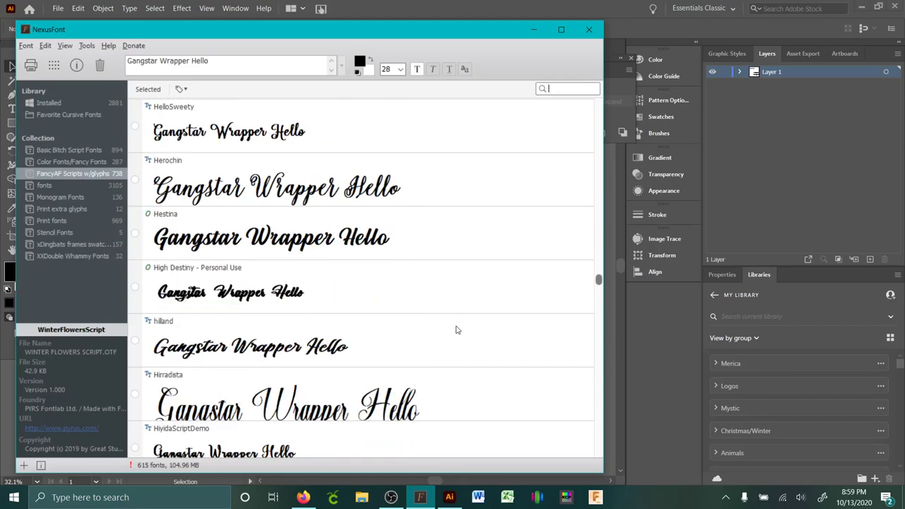
pyautogui.moveTo(598, 280); pyautogui.dragTo(597, 260)
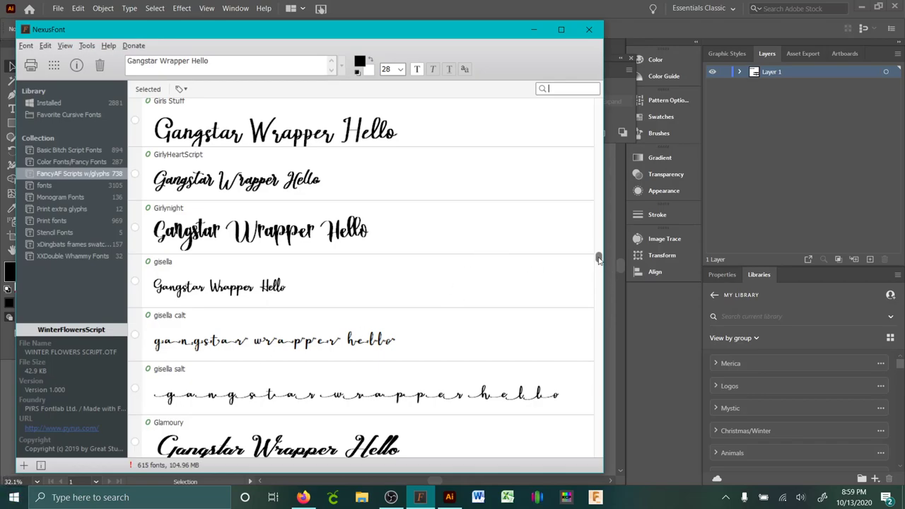
pyautogui.moveTo(597, 260); pyautogui.dragTo(598, 238)
# - Open Frester's glyph map and preview its cv swash glyph
pyautogui.rightClick(287, 285)
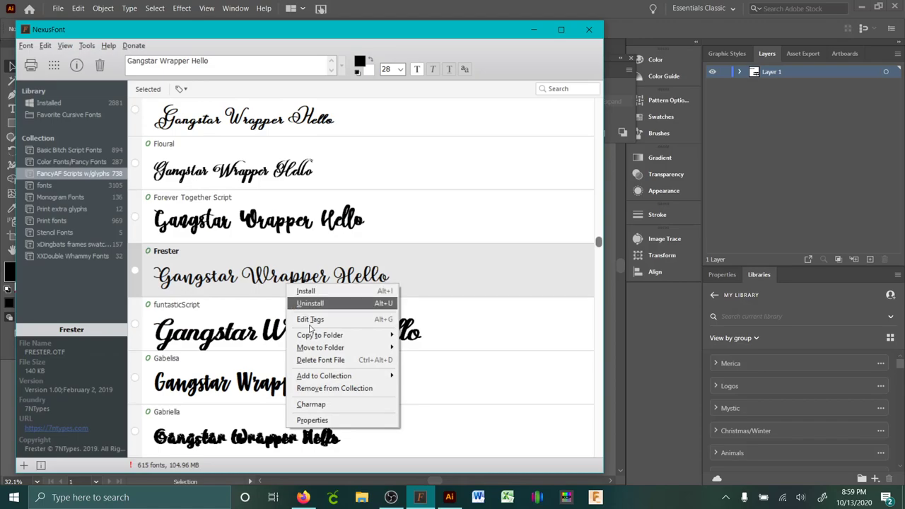
pyautogui.click(366, 404)
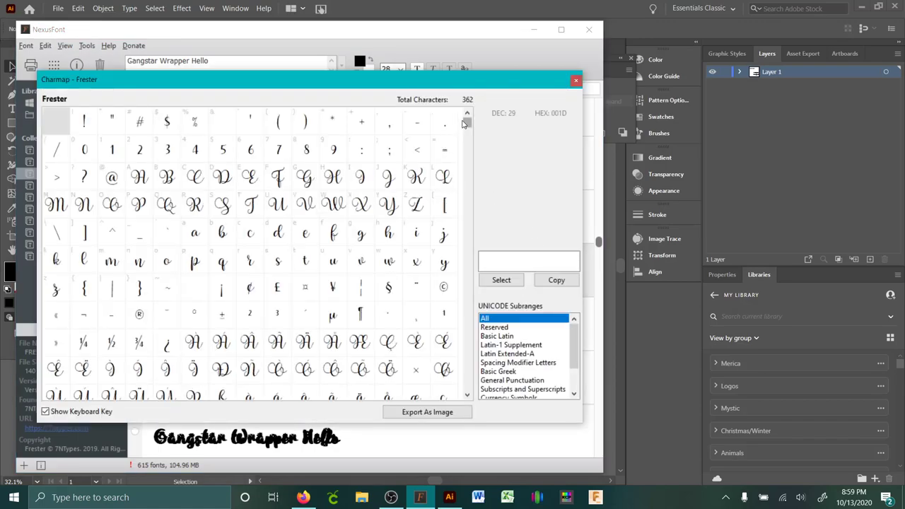
pyautogui.moveTo(467, 127); pyautogui.dragTo(494, 396)
pyautogui.click(396, 263)
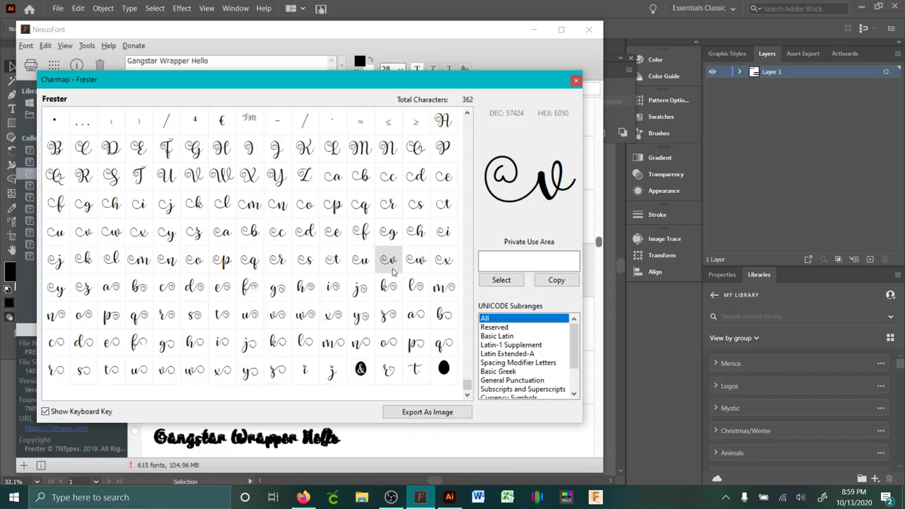
# - Collect the cg swash and heart r swash glyphs, copy them and close the map
pyautogui.click(486, 259)
pyautogui.press('BackSpace')
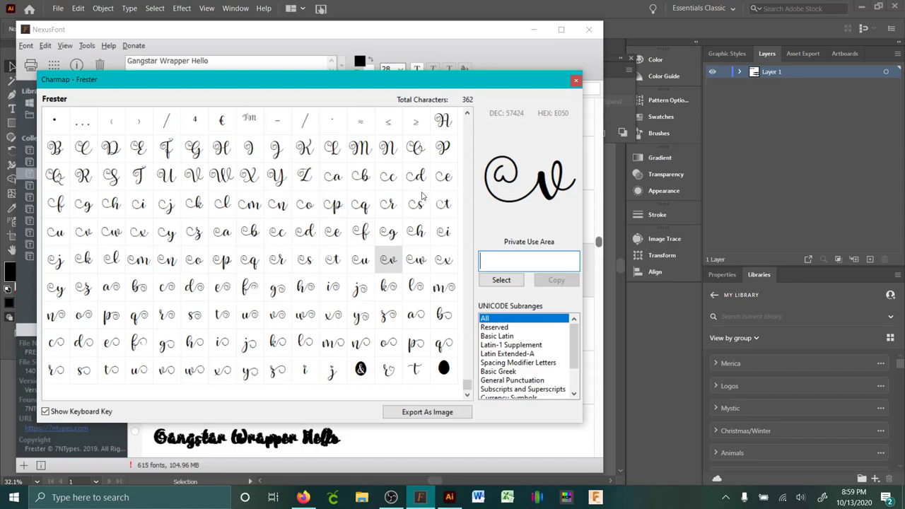
pyautogui.doubleClick(83, 205)
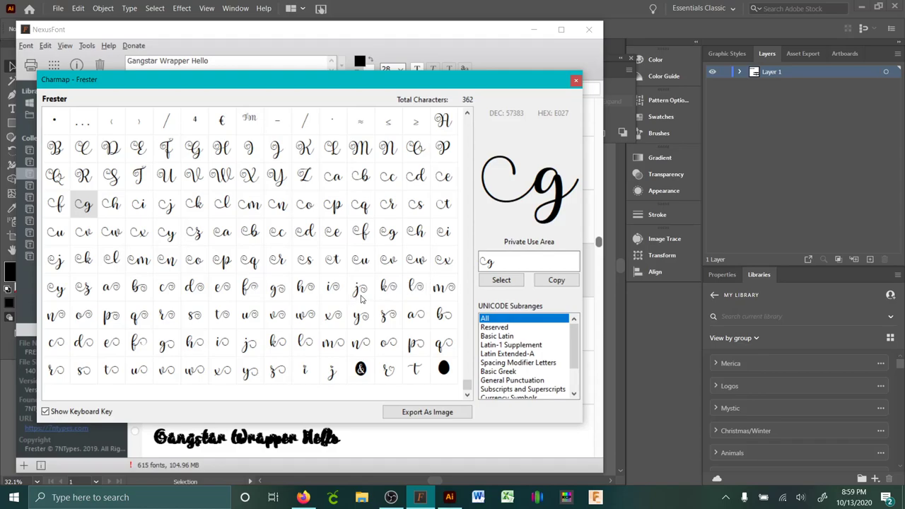
pyautogui.doubleClick(171, 319)
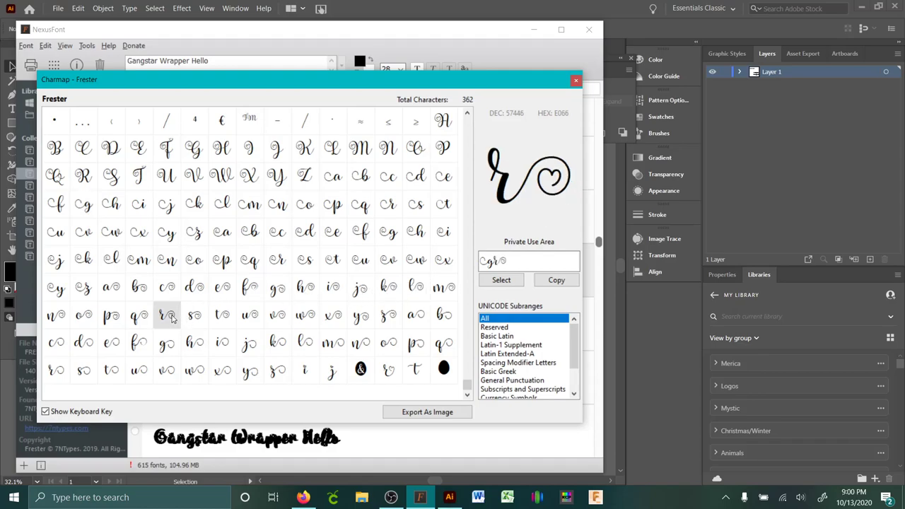
pyautogui.click(501, 280)
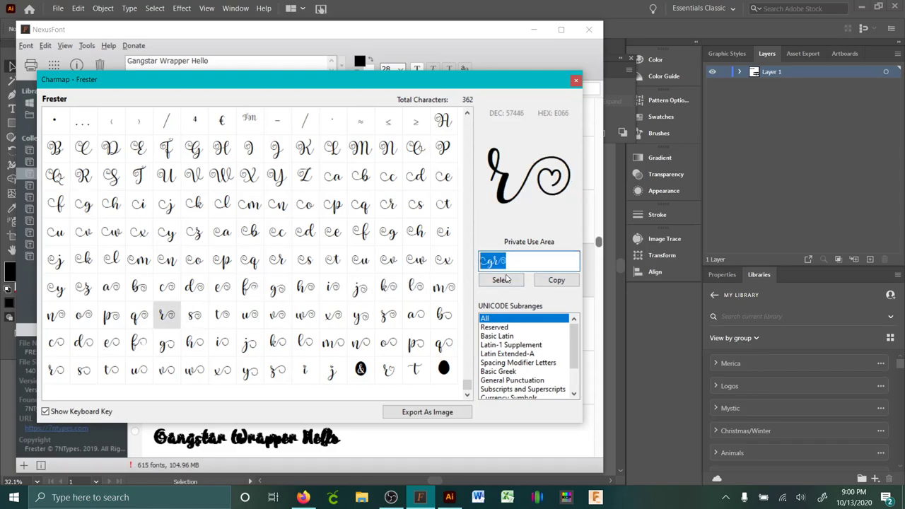
pyautogui.click(556, 280)
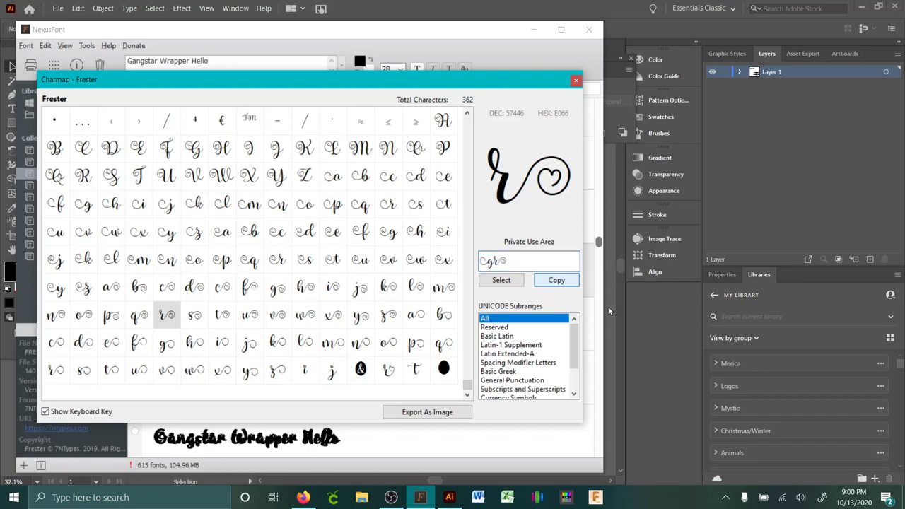
pyautogui.click(576, 80)
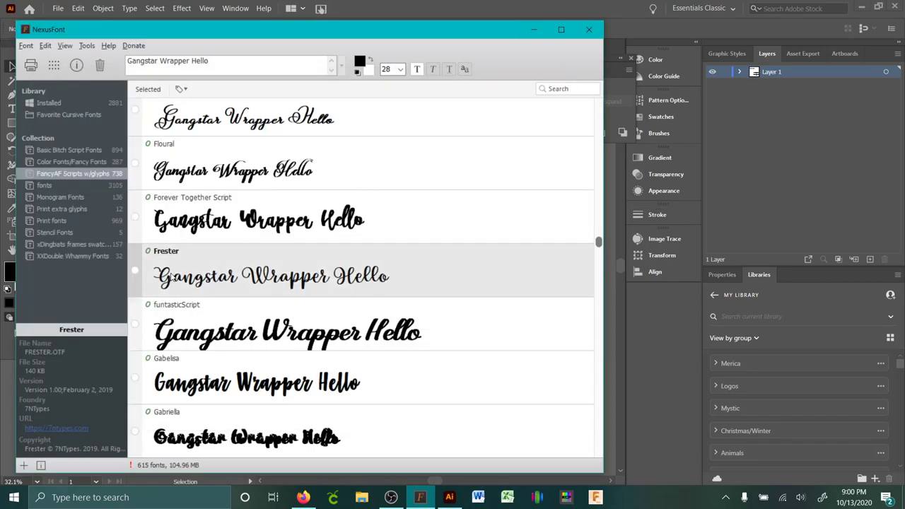
# - Close NexusFont and apply the Frester font to the Gangsta Wrapper text
pyautogui.click(588, 29)
pyautogui.click(404, 274)
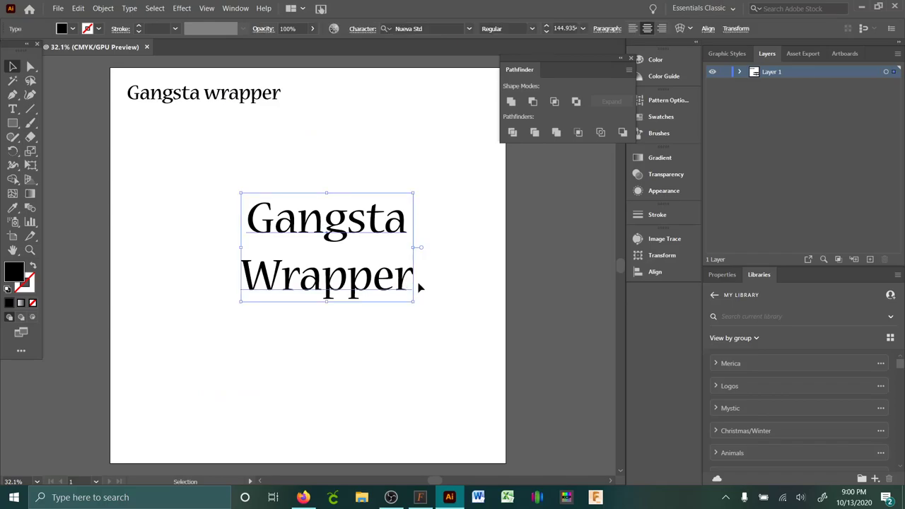
pyautogui.click(429, 29)
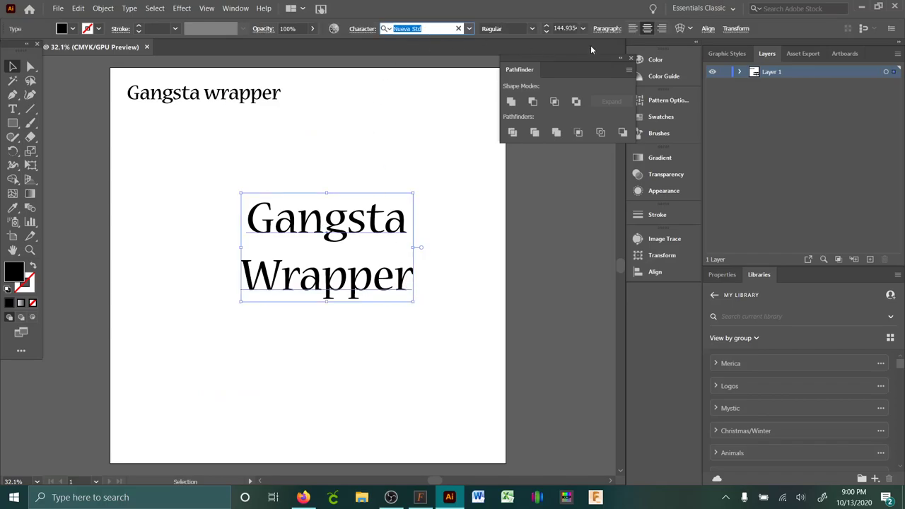
pyautogui.write('frester')
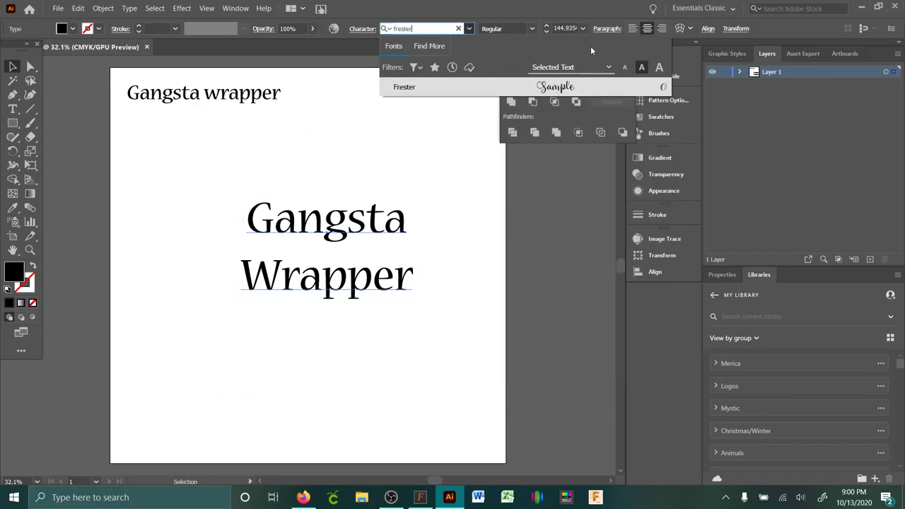
pyautogui.press('Return')
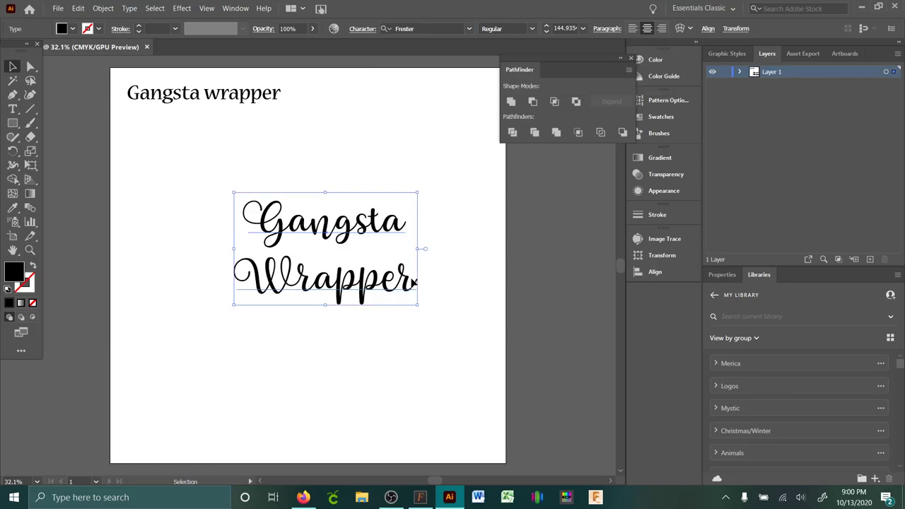
# - Paste the copied swash glyphs after 'Wrapper' and before 'Gangsta'
pyautogui.press('t')
pyautogui.rightClick(415, 281)
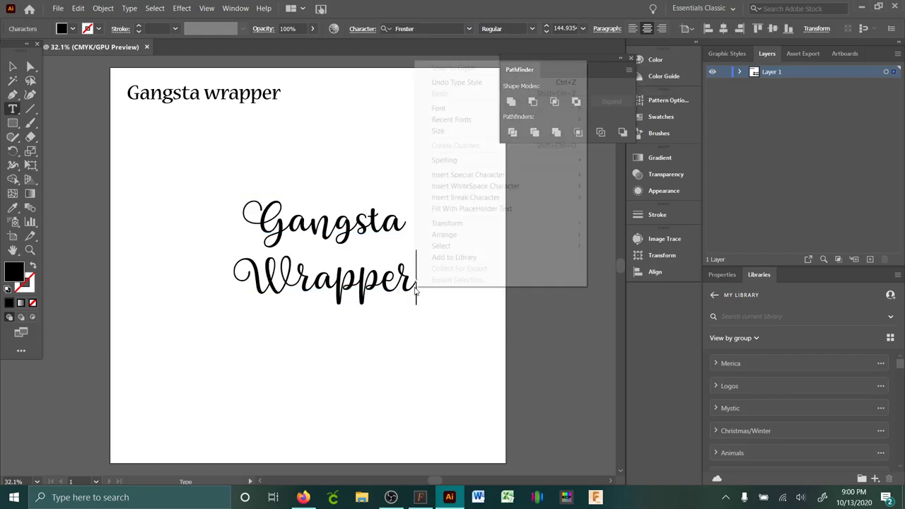
pyautogui.click(77, 10)
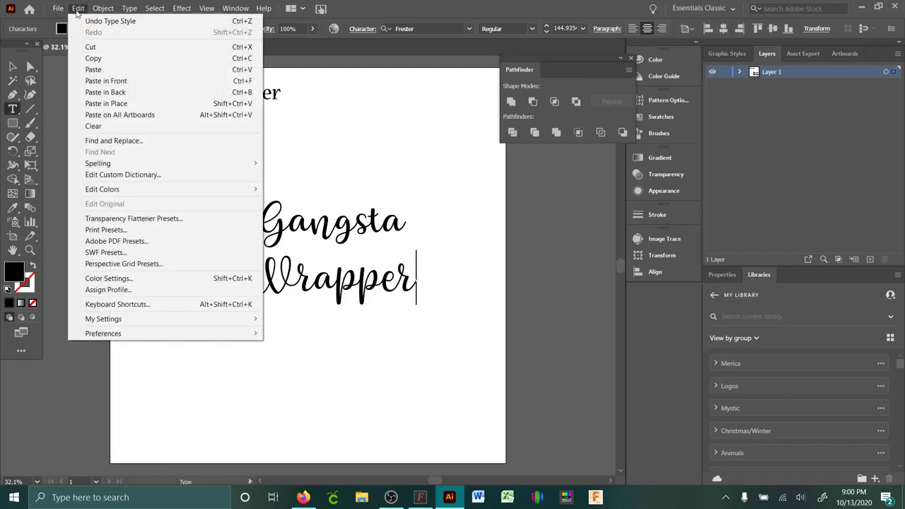
pyautogui.click(93, 70)
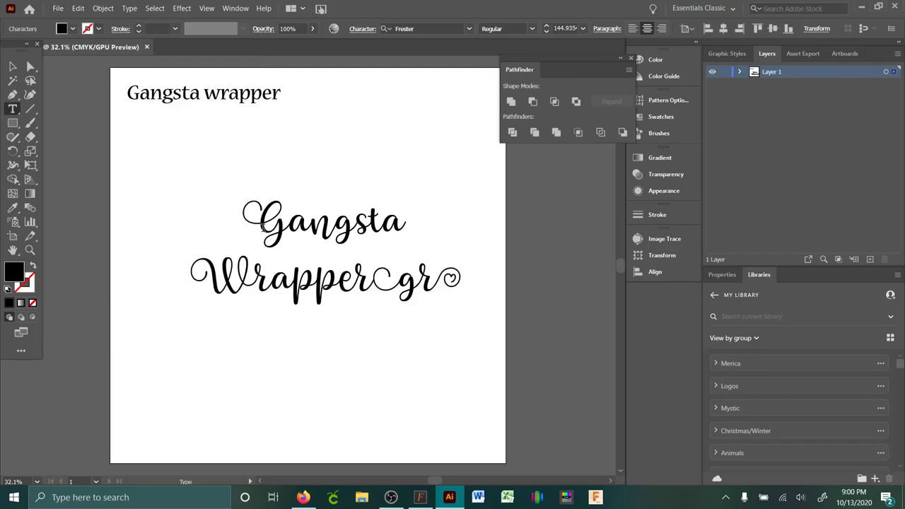
pyautogui.click(262, 226)
pyautogui.click(77, 9)
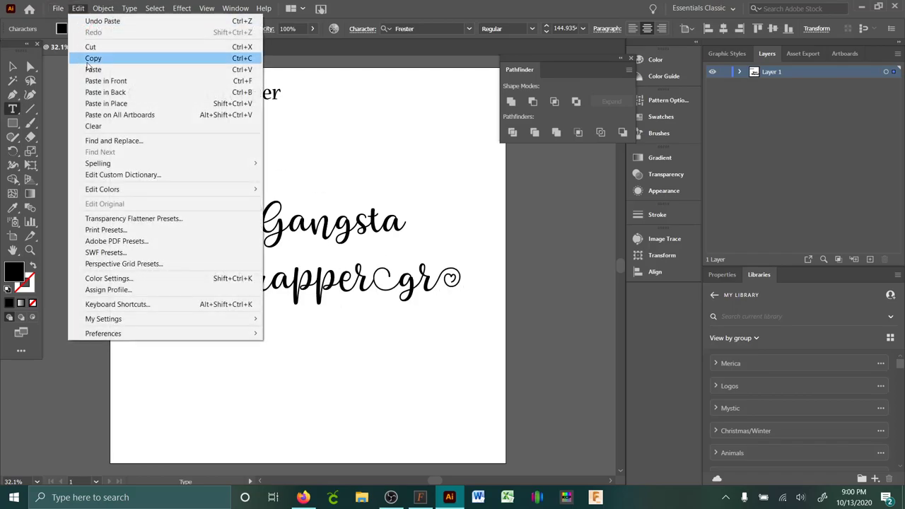
pyautogui.click(92, 69)
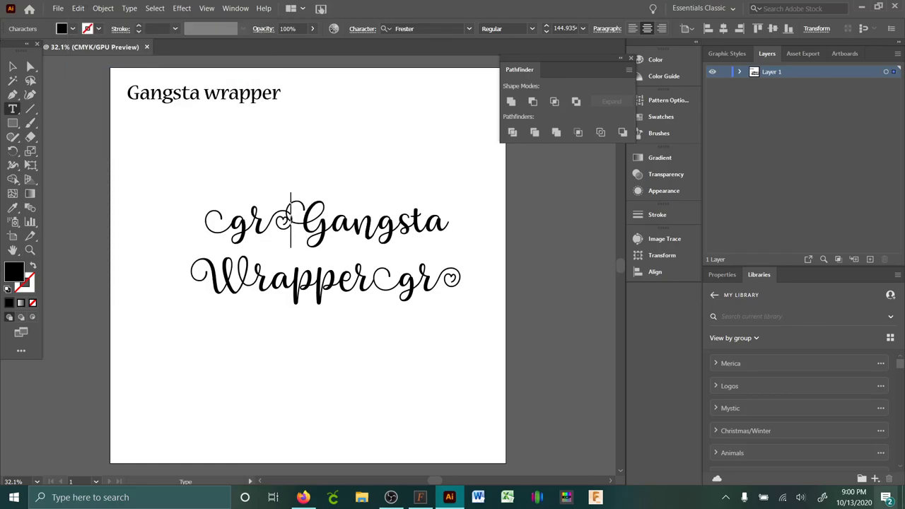
# - Trim extras so it reads 'gangsta wrapper', opening with swash g and ending with heart swash
pyautogui.click(333, 220)
pyautogui.press('BackSpace')
pyautogui.press('BackSpace')
pyautogui.press('BackSpace')
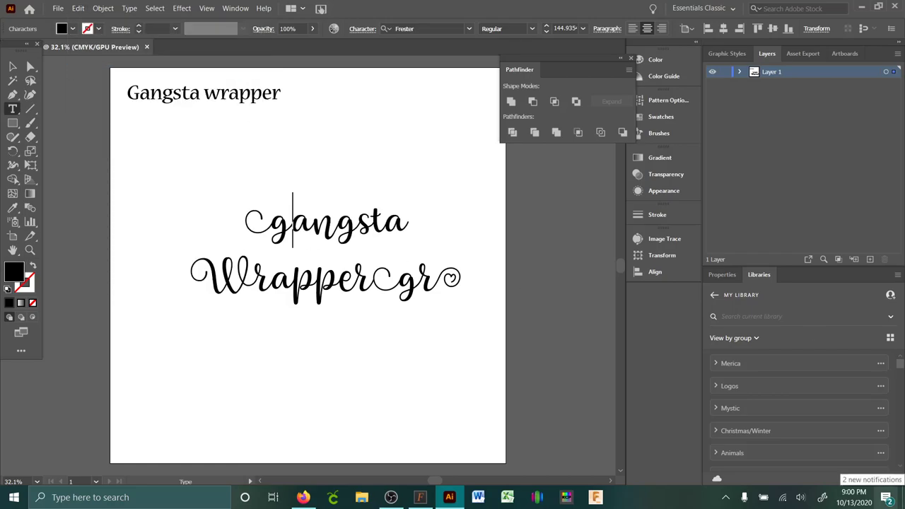
pyautogui.press('Down')
pyautogui.press('Right')
pyautogui.press('Right')
pyautogui.press('Right')
pyautogui.press('Delete')
pyautogui.press('Delete')
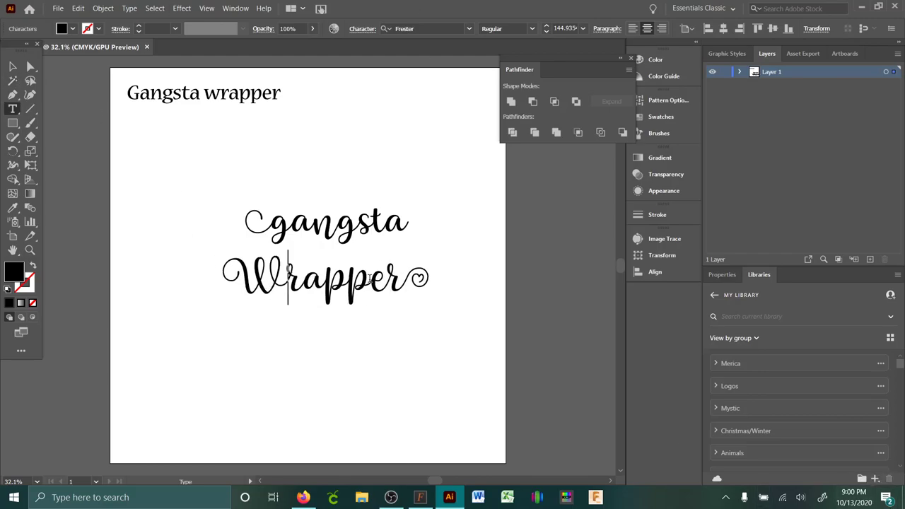
pyautogui.press('BackSpace')
pyautogui.write('w')
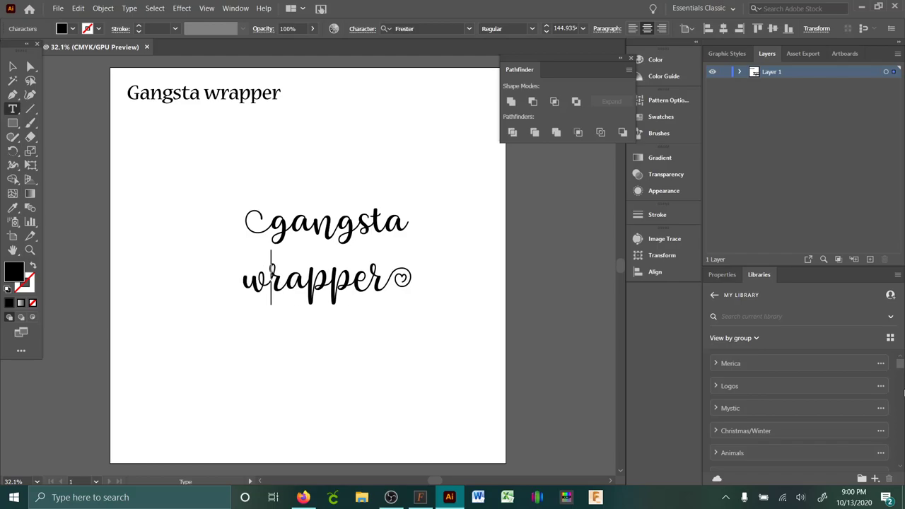
# - Reposition the gangsta wrapper text block slightly up and left on the artboard
pyautogui.click(12, 67)
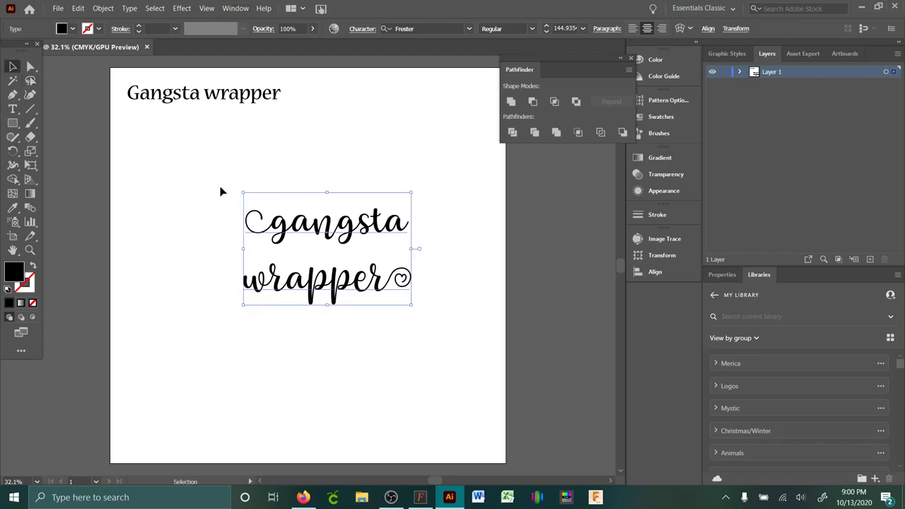
pyautogui.moveTo(353, 233); pyautogui.dragTo(312, 213)
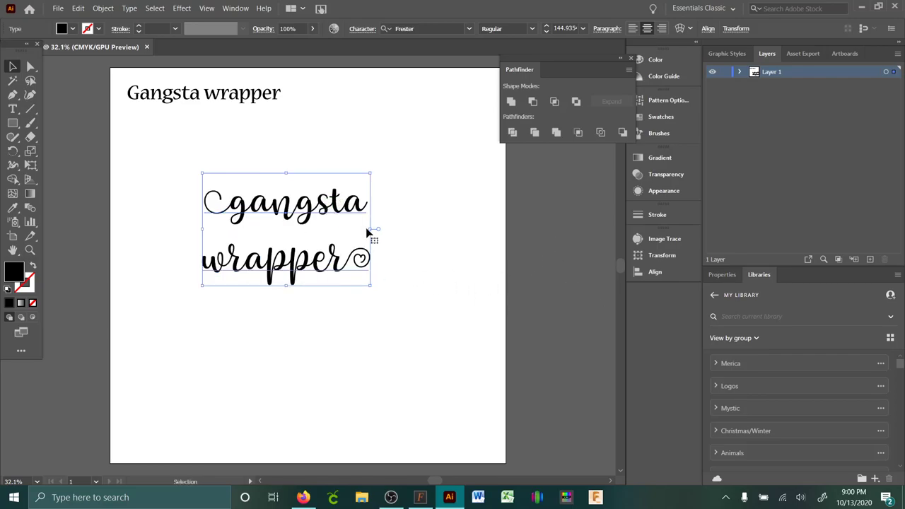
pyautogui.moveTo(343, 205); pyautogui.dragTo(358, 219)
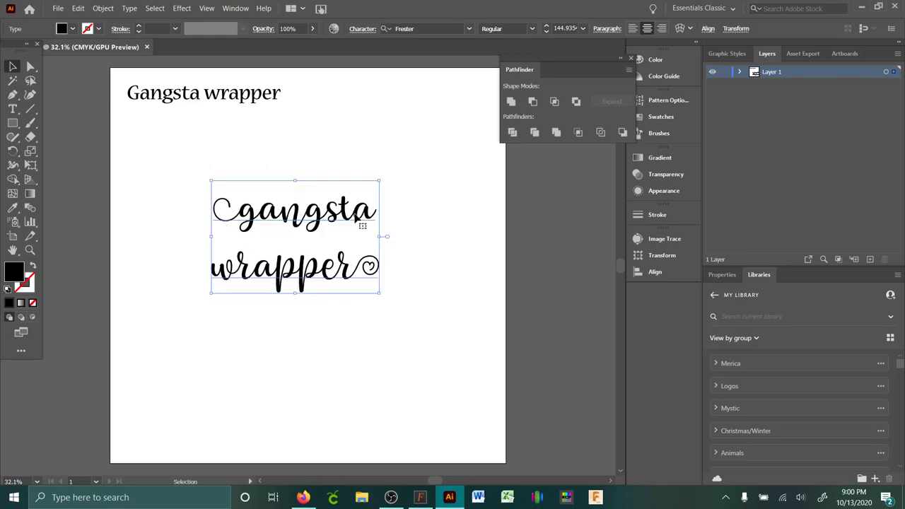
pyautogui.click(419, 245)
pyautogui.click(283, 234)
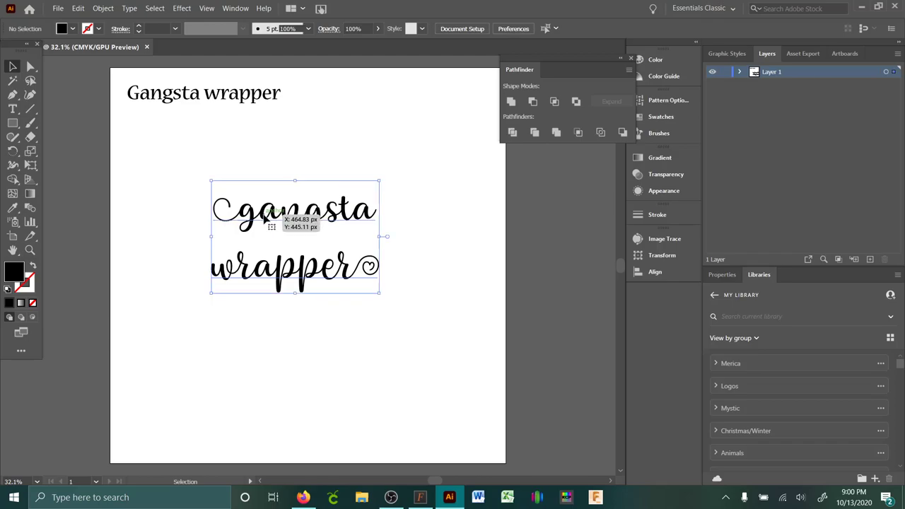
# - Expand the Frester text with Object and Fill checked, then zoom in on the outlines
pyautogui.click(103, 8)
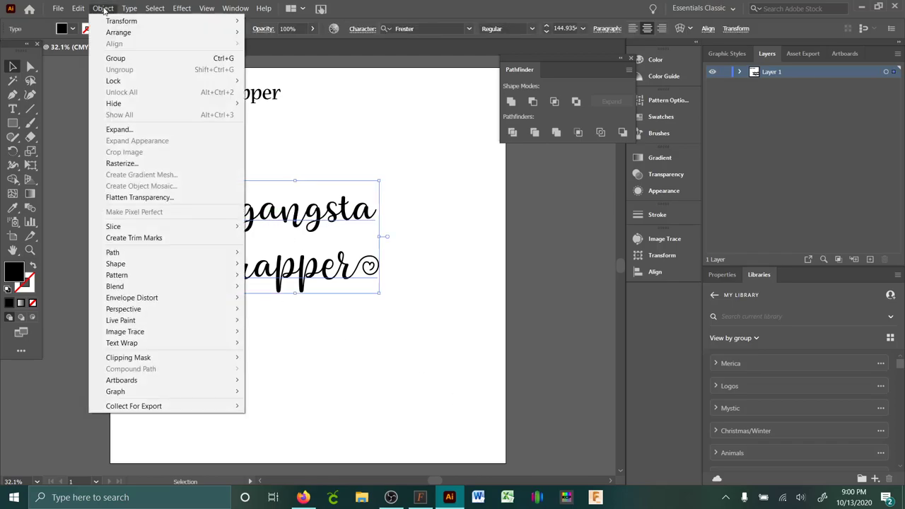
pyautogui.click(118, 130)
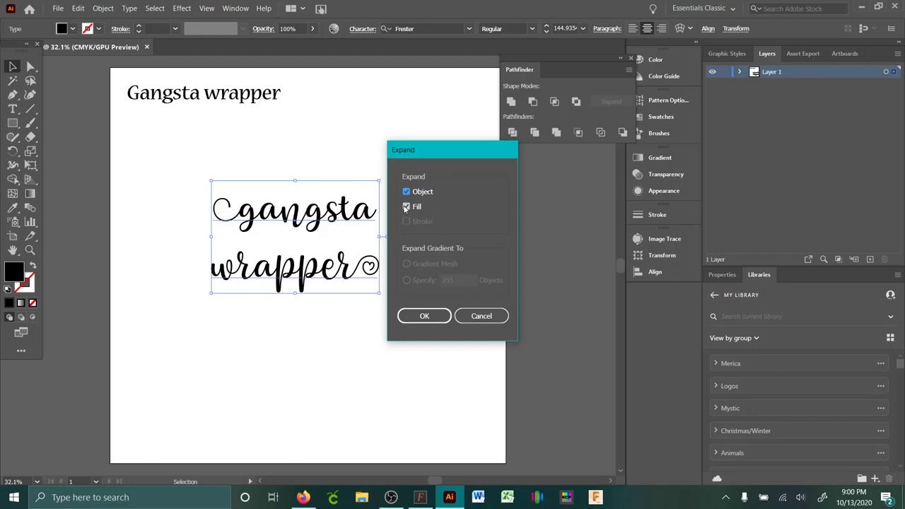
pyautogui.click(425, 315)
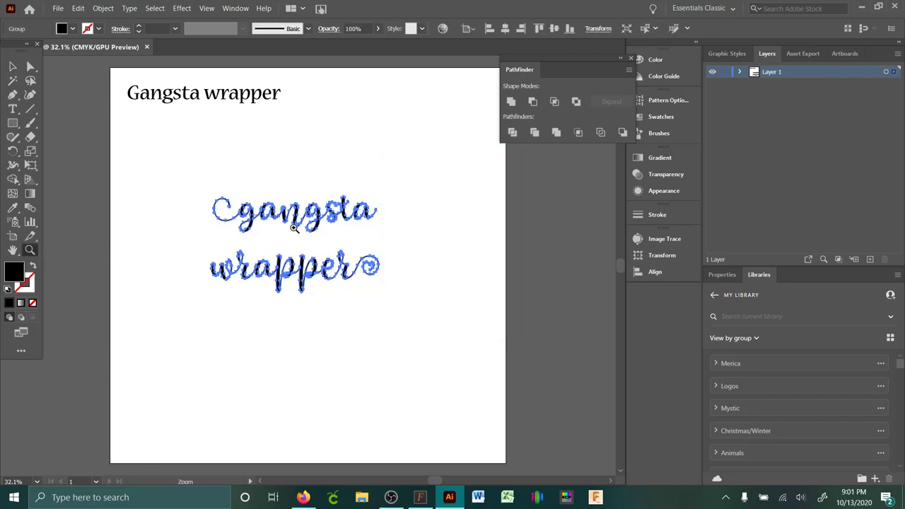
pyautogui.moveTo(294, 227); pyautogui.dragTo(346, 242)
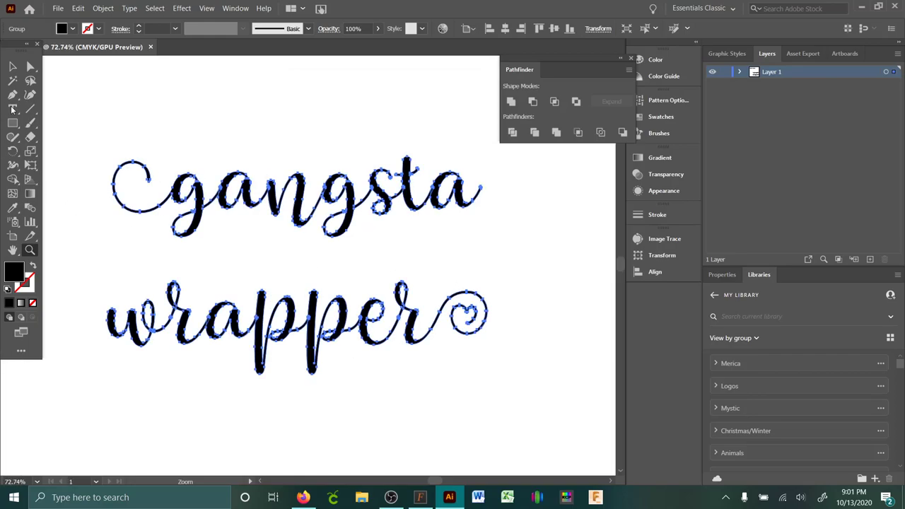
# - Zoom in to inspect the letter joins at the g-a and the n, then zoom back out
pyautogui.click(12, 68)
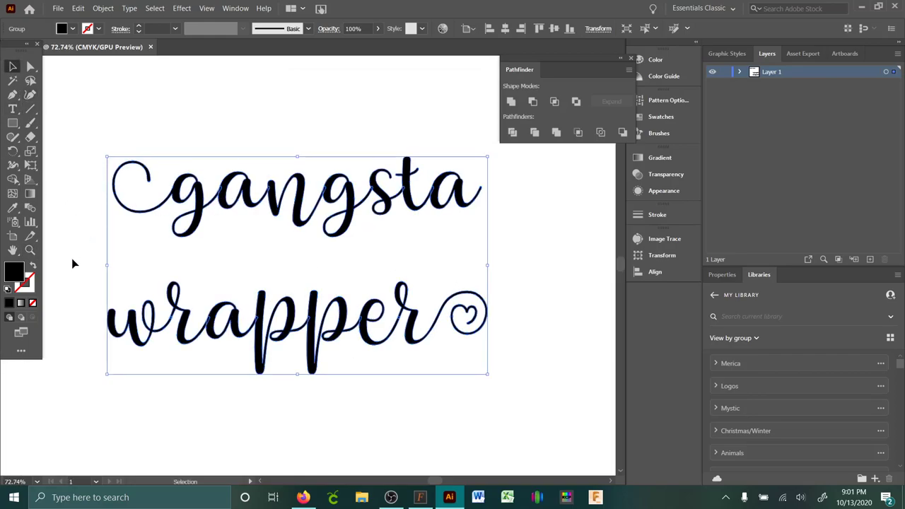
pyautogui.click(30, 250)
pyautogui.moveTo(216, 193); pyautogui.dragTo(280, 202)
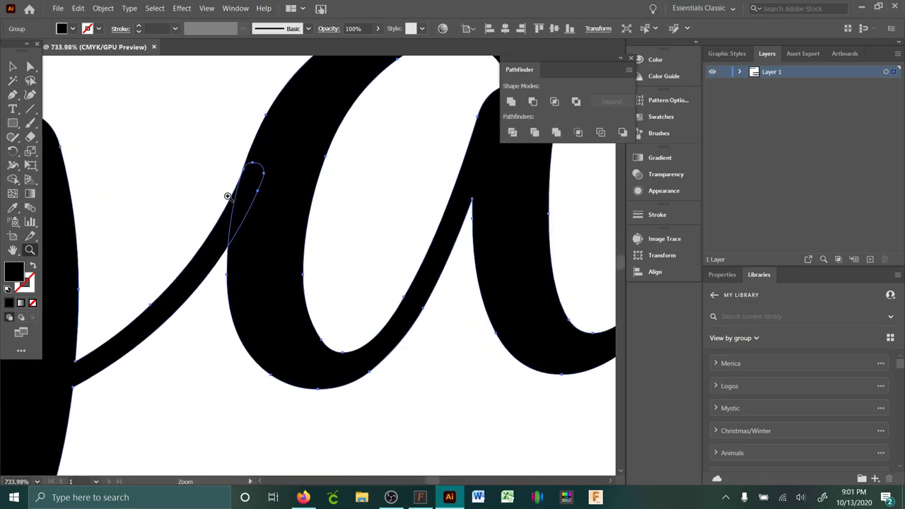
pyautogui.moveTo(247, 228); pyautogui.dragTo(375, 247)
pyautogui.moveTo(461, 215); pyautogui.dragTo(364, 238)
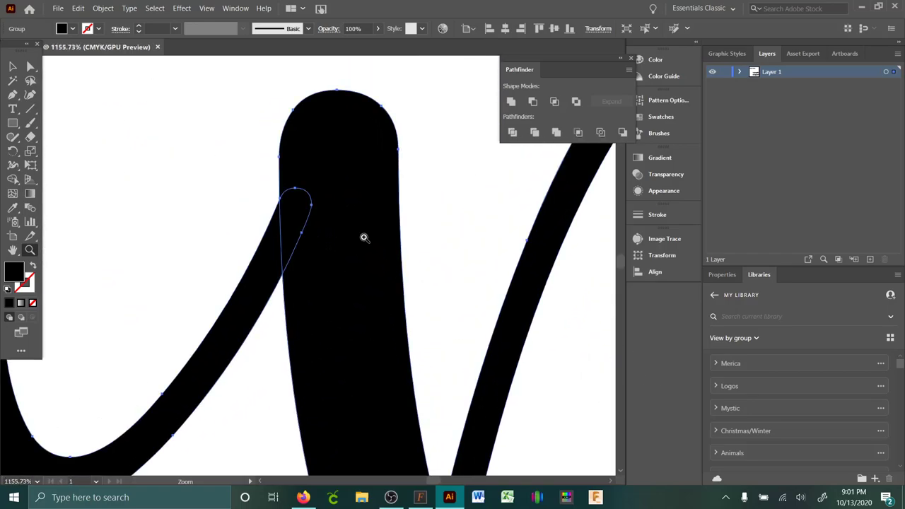
pyautogui.moveTo(403, 325); pyautogui.dragTo(303, 287)
pyautogui.keyDown('alt'); pyautogui.click(304, 287); pyautogui.keyUp('alt')
pyautogui.keyDown('alt'); pyautogui.click(347, 306); pyautogui.keyUp('alt')
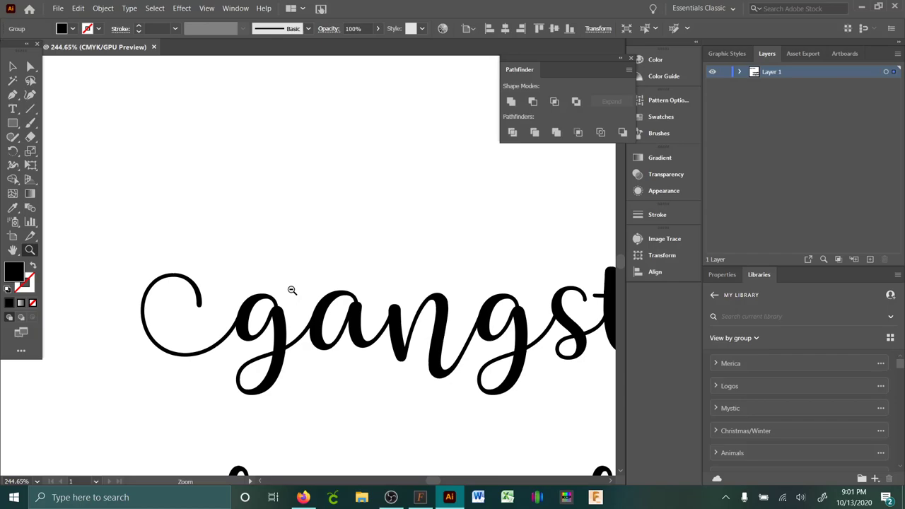
pyautogui.keyDown('alt'); pyautogui.click(293, 290); pyautogui.keyUp('alt')
pyautogui.scroll(-2, 454, 393)
pyautogui.keyDown('alt'); pyautogui.click(417, 394); pyautogui.keyUp('alt')
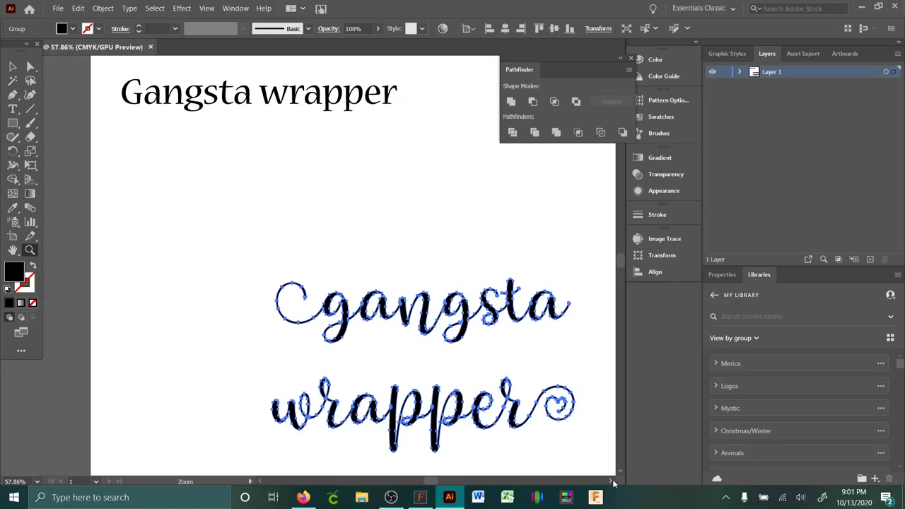
pyautogui.hscroll(2, 613, 483)
pyautogui.scroll(-2, 608, 475)
# - Move the lettering group up and left and unite it with Pathfinder
pyautogui.click(13, 66)
pyautogui.click(355, 286)
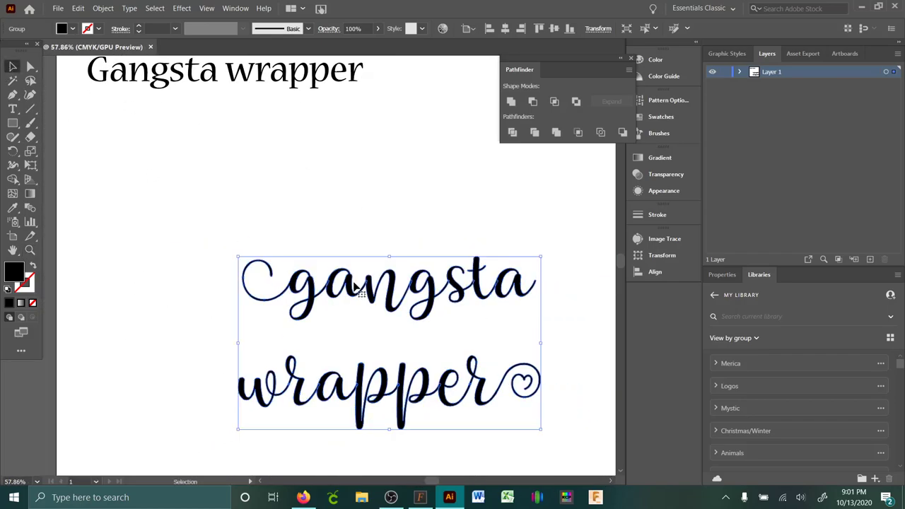
pyautogui.moveTo(390, 297); pyautogui.dragTo(343, 231)
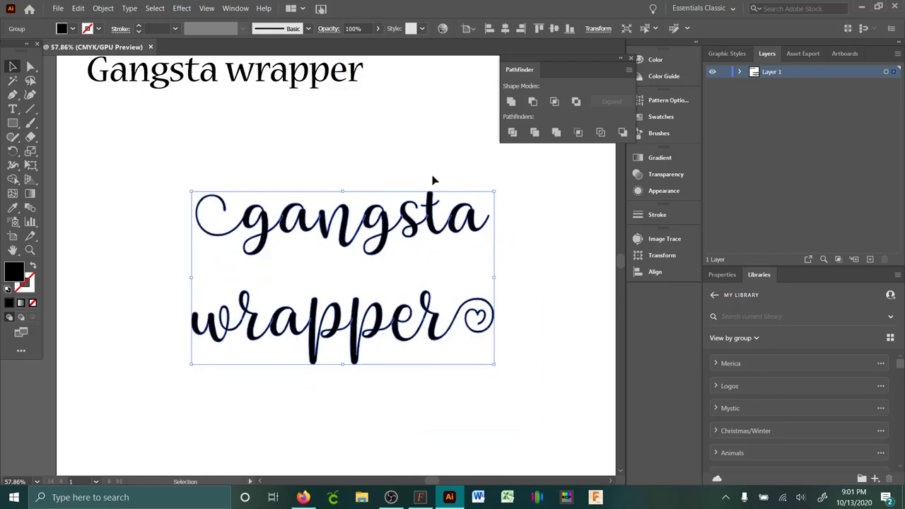
pyautogui.click(510, 101)
pyautogui.click(241, 8)
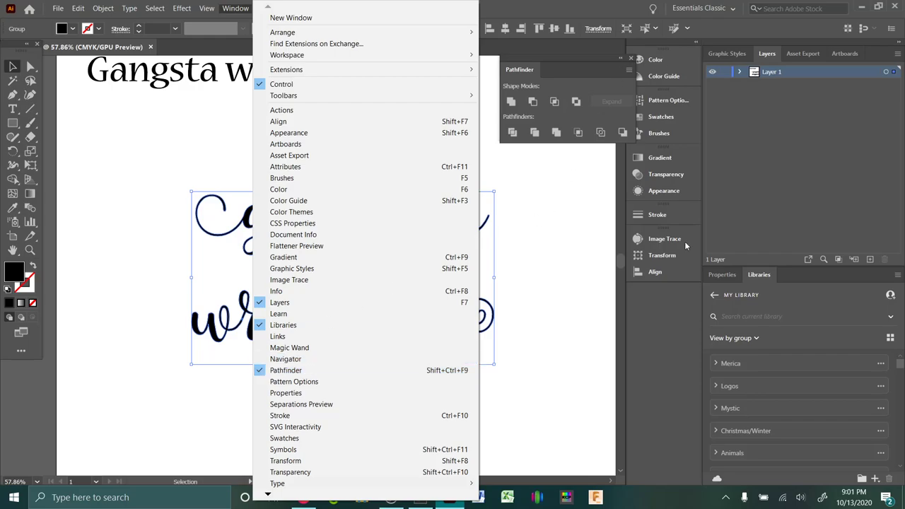
# - Merge the outlined 'gangsta wrapper' letters into one shape with Pathfinder Unite
pyautogui.click(667, 306)
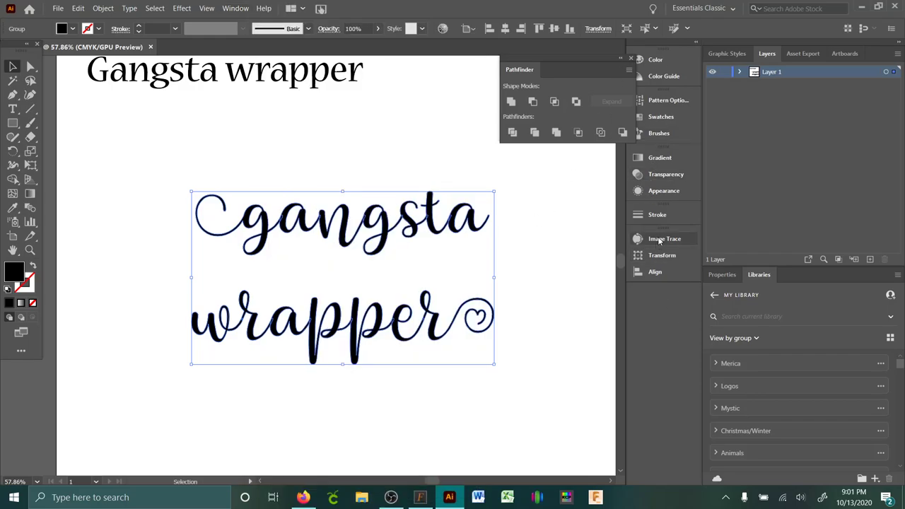
pyautogui.moveTo(601, 63); pyautogui.dragTo(569, 78)
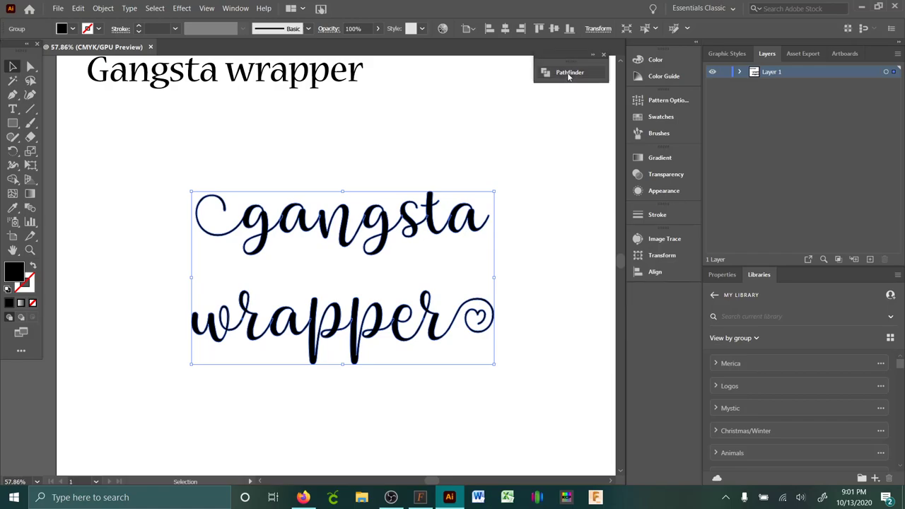
pyautogui.click(581, 75)
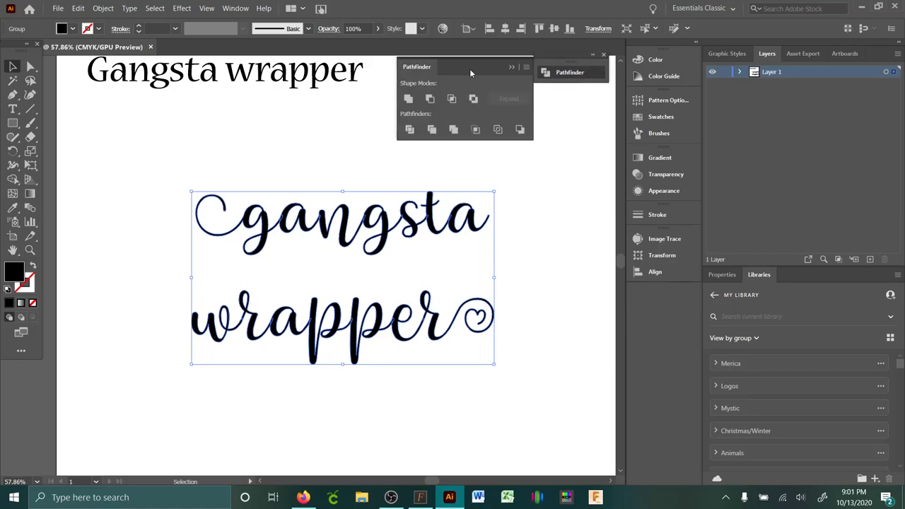
pyautogui.moveTo(470, 73); pyautogui.dragTo(539, 72)
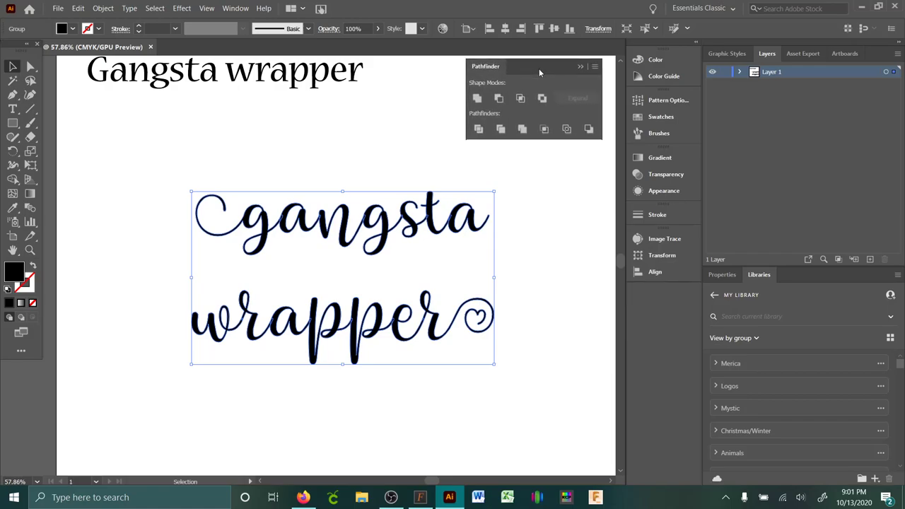
pyautogui.click(477, 99)
pyautogui.click(78, 277)
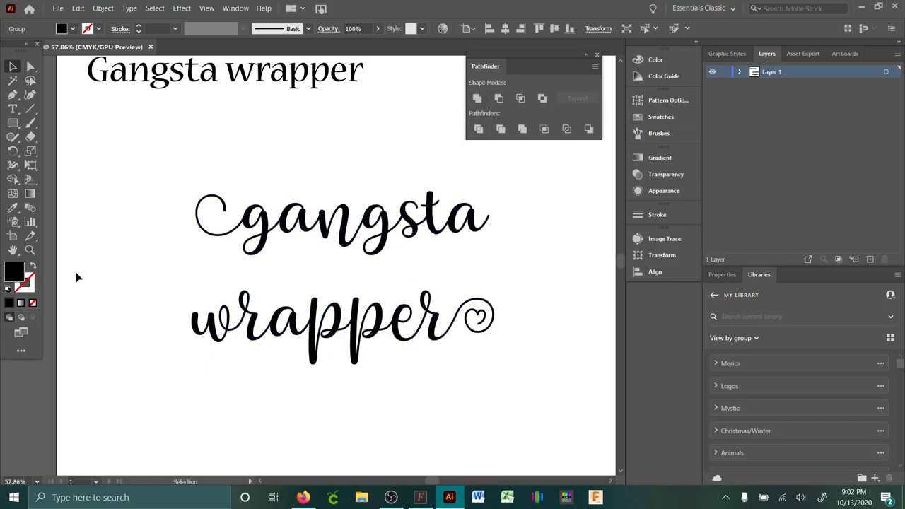
pyautogui.click(29, 249)
pyautogui.moveTo(311, 219); pyautogui.dragTo(375, 219)
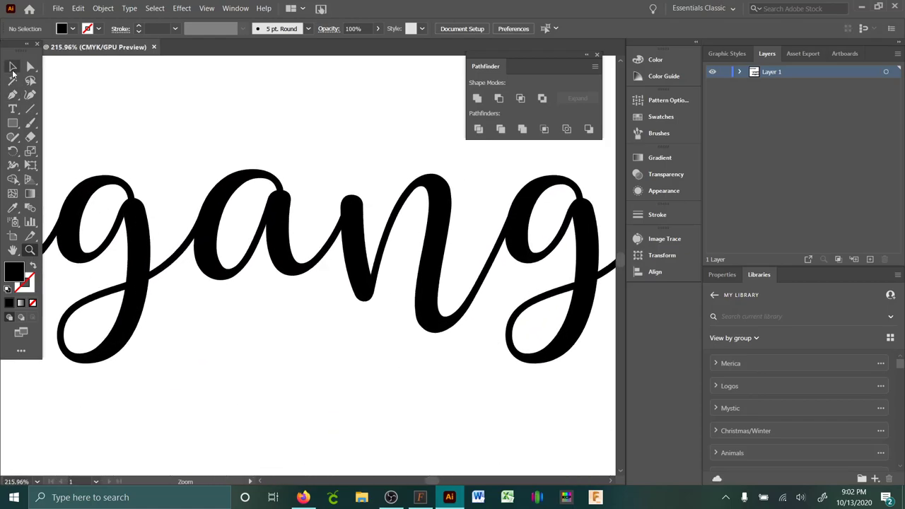
pyautogui.click(13, 70)
pyautogui.click(148, 250)
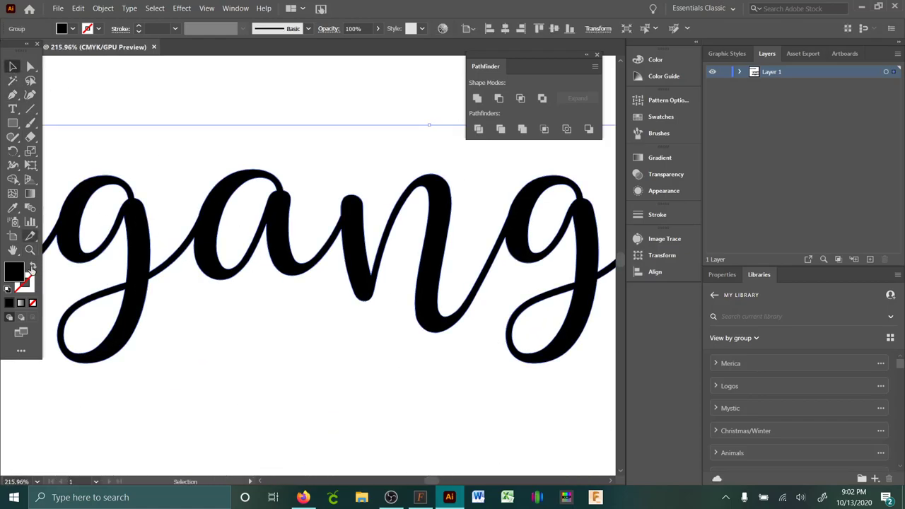
pyautogui.click(29, 250)
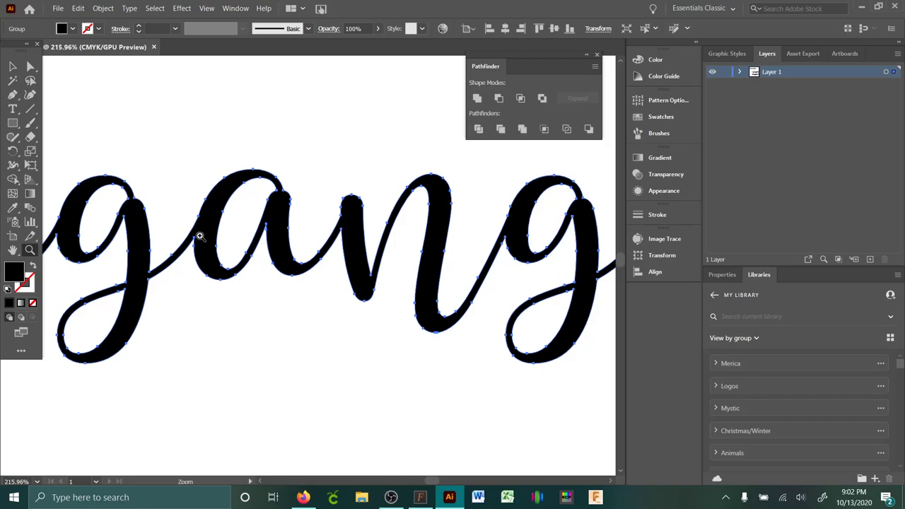
pyautogui.click(200, 236)
pyautogui.click(215, 226)
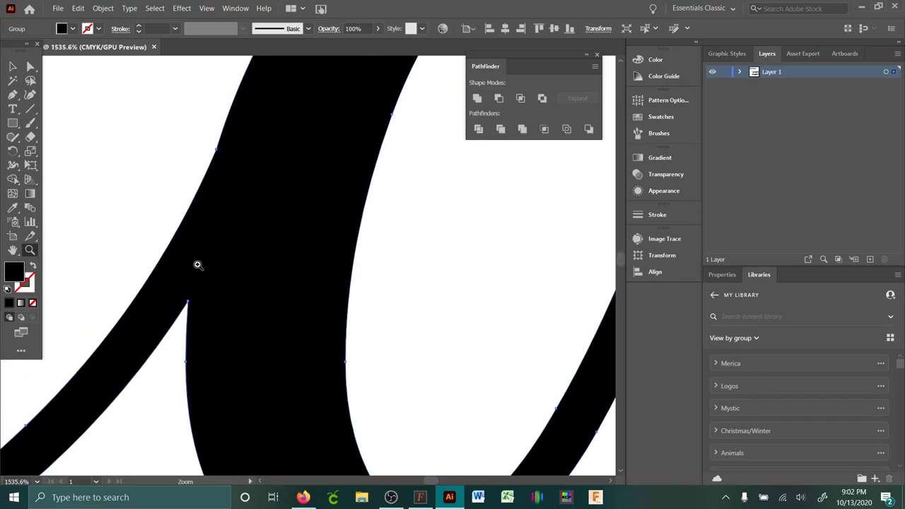
pyautogui.moveTo(315, 245); pyautogui.dragTo(398, 460)
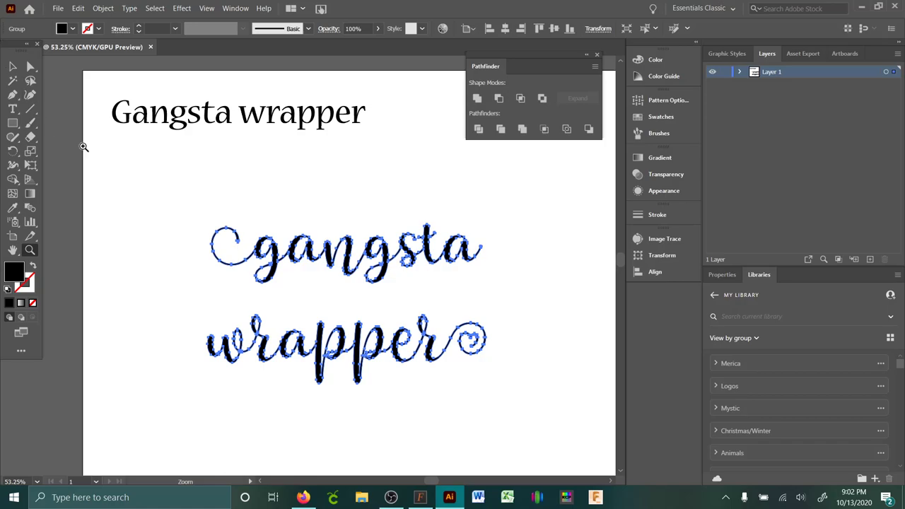
pyautogui.click(13, 66)
# - Delete the plain 'Gangsta wrapper' serif heading
pyautogui.click(105, 153)
pyautogui.click(180, 116)
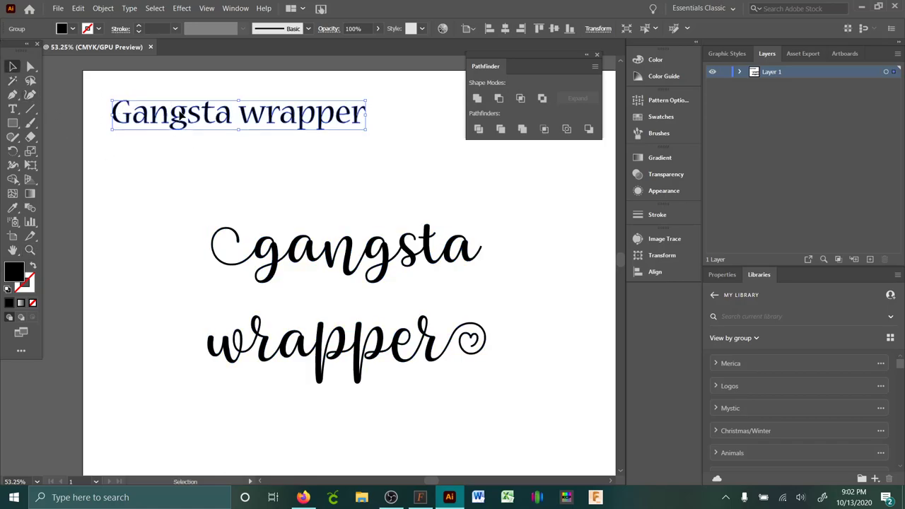
pyautogui.press('Delete')
# - Scale the script lettering group up to about 686 by 393 px
pyautogui.click(30, 249)
pyautogui.keyDown('alt'); pyautogui.click(228, 282); pyautogui.keyUp('alt')
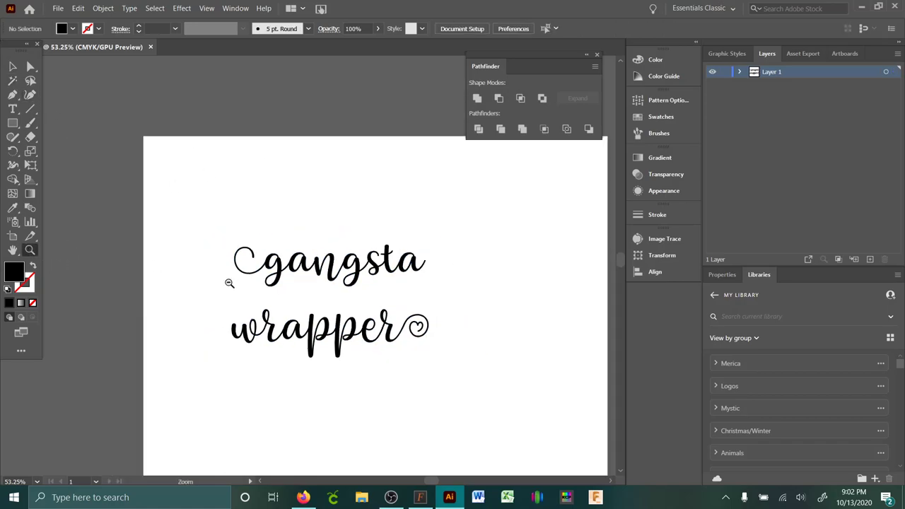
pyautogui.scroll(-2, 497, 353)
pyautogui.click(12, 67)
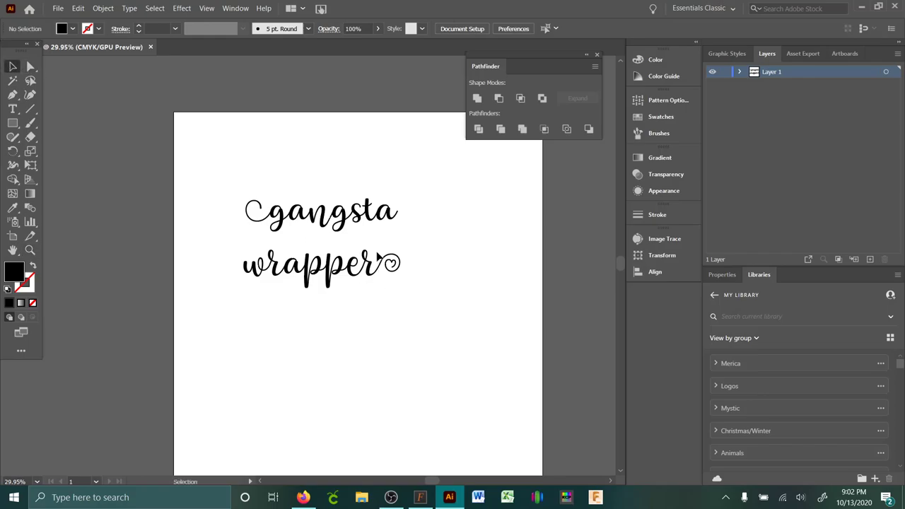
pyautogui.click(378, 233)
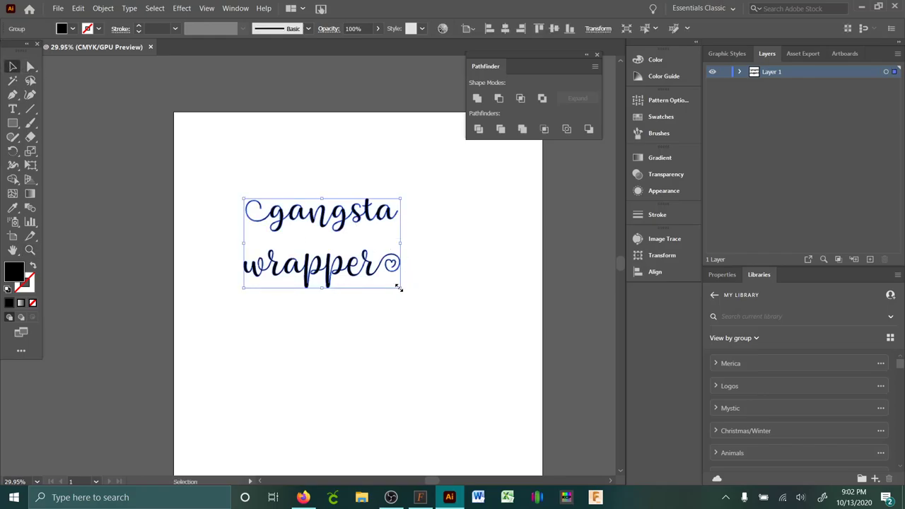
pyautogui.moveTo(399, 288); pyautogui.dragTo(479, 337)
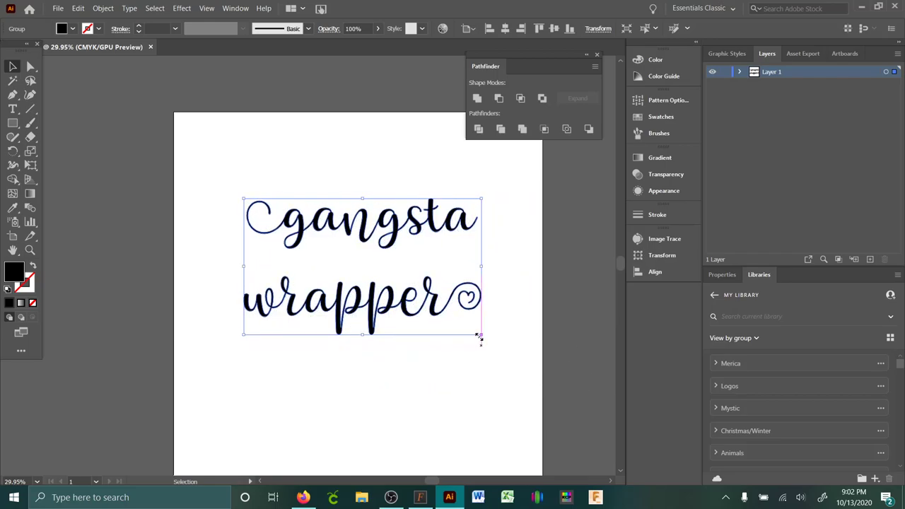
pyautogui.click(273, 148)
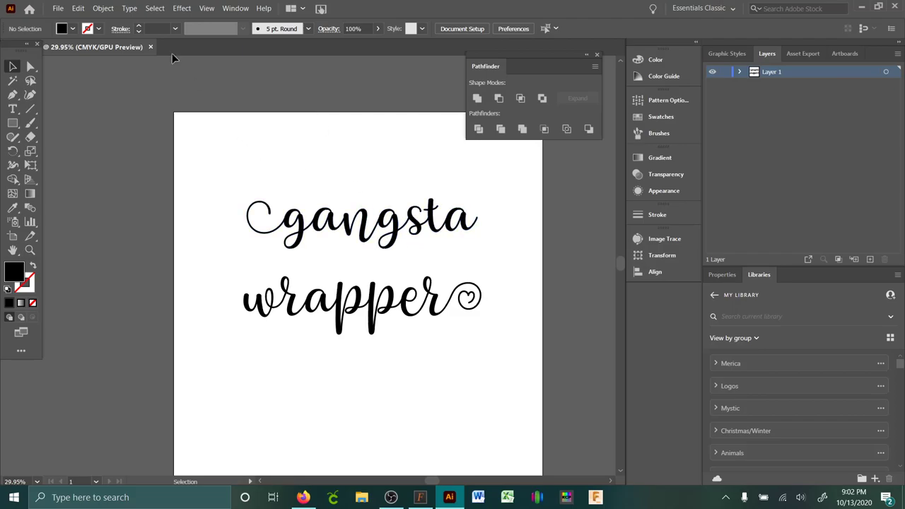
# - Save the lettering as SVG file 'ga' in Google Drive with default SVG options
pyautogui.click(58, 8)
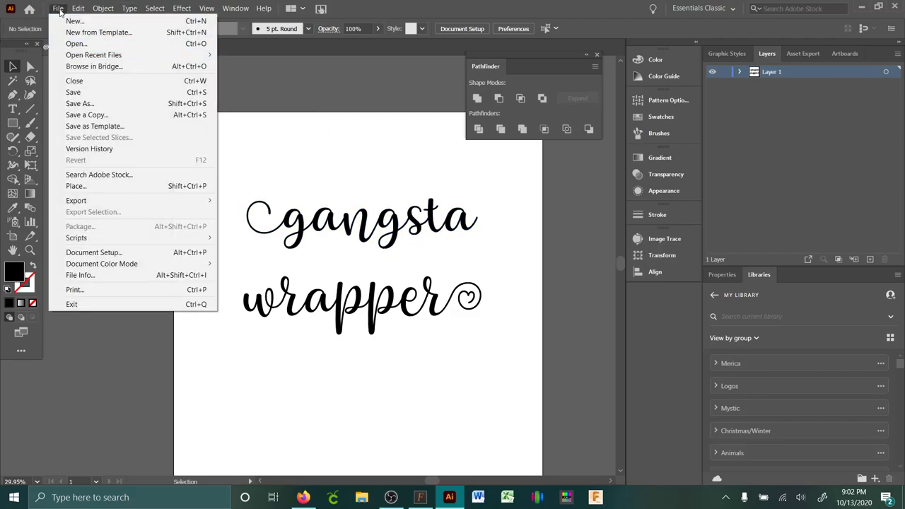
pyautogui.click(79, 104)
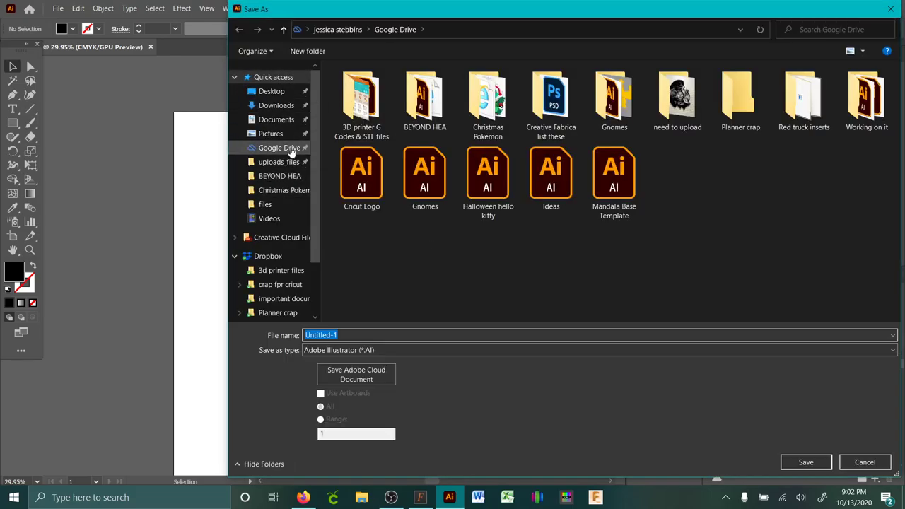
pyautogui.click(292, 148)
pyautogui.click(355, 334)
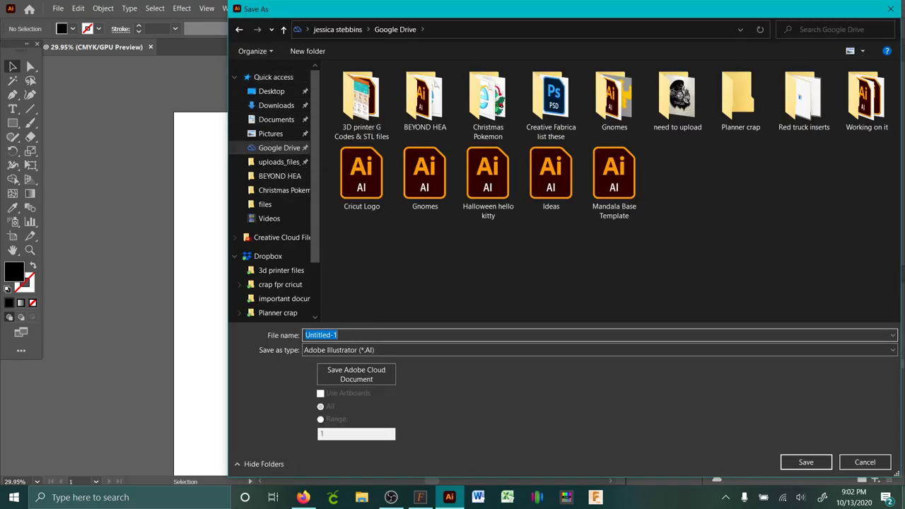
pyautogui.write('ga')
pyautogui.click(329, 351)
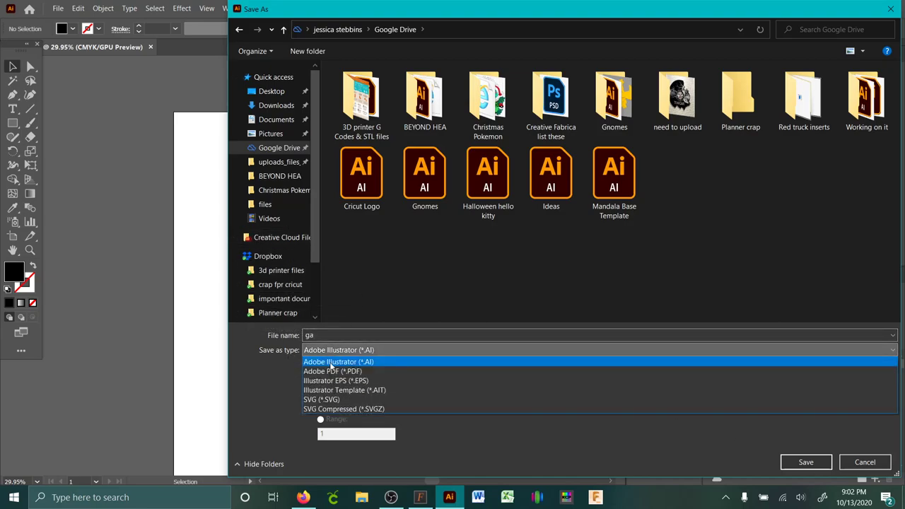
pyautogui.click(334, 400)
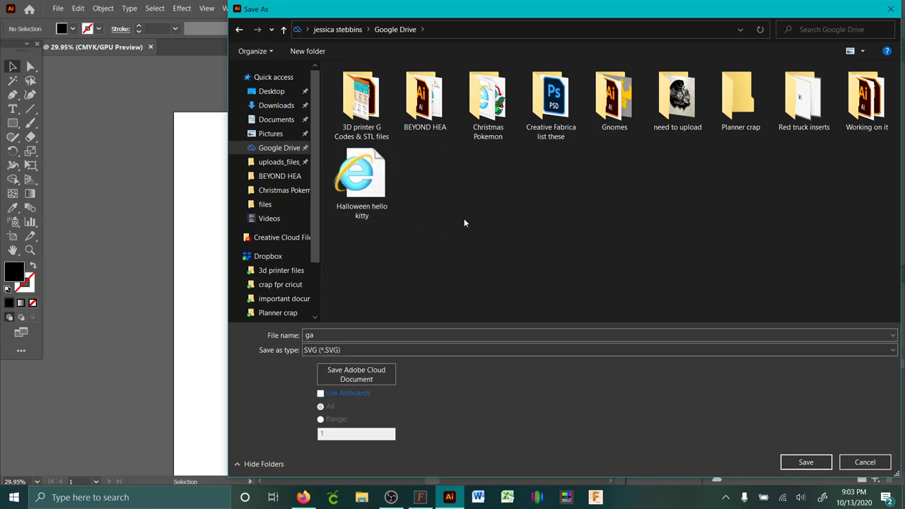
pyautogui.click(806, 463)
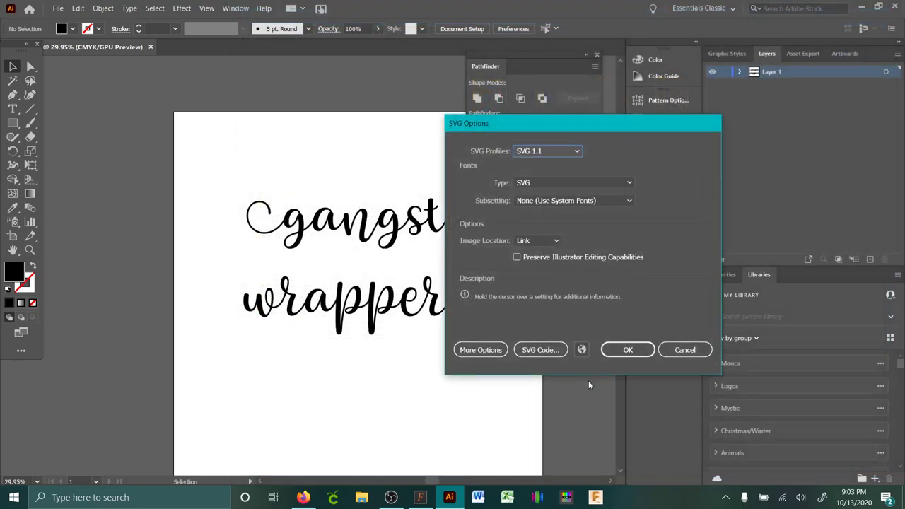
pyautogui.click(628, 349)
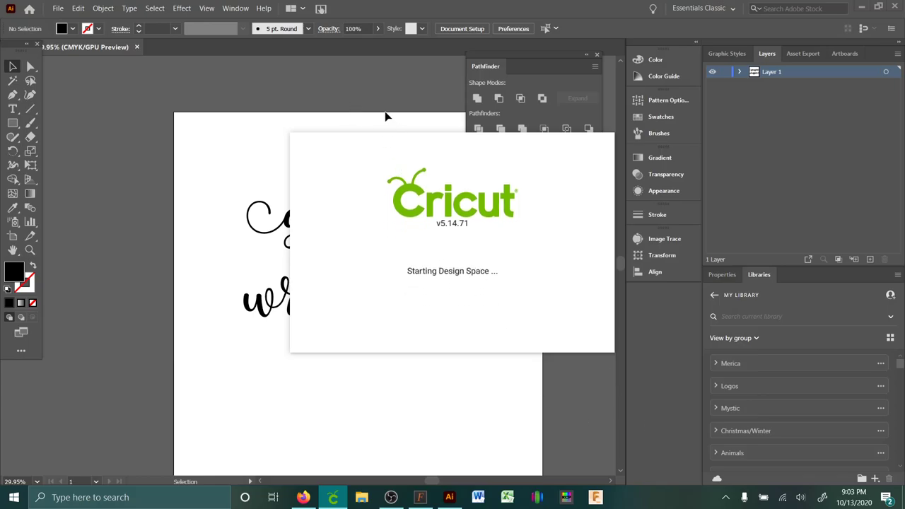
# - In NexusFont, open the xDingbats frames collection and select the BersonDreamExtras font
pyautogui.scroll(-3, 461, 283)
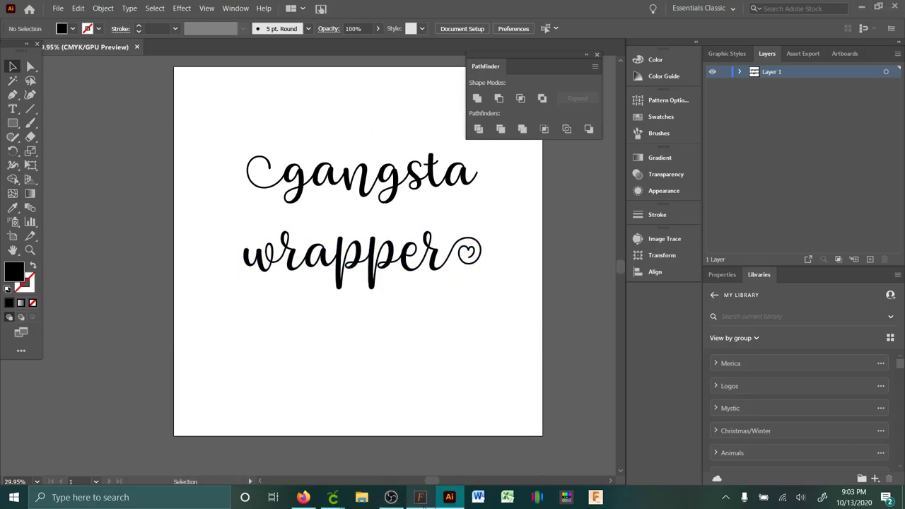
pyautogui.click(419, 498)
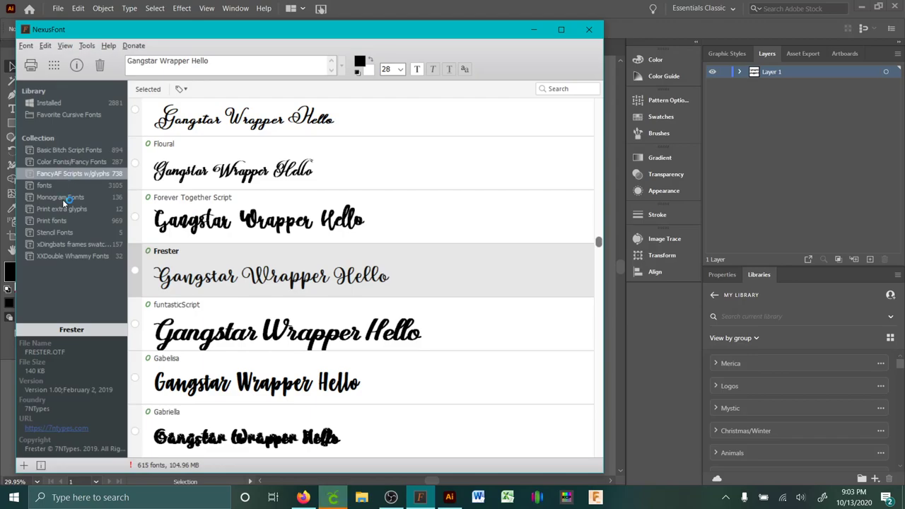
pyautogui.click(69, 244)
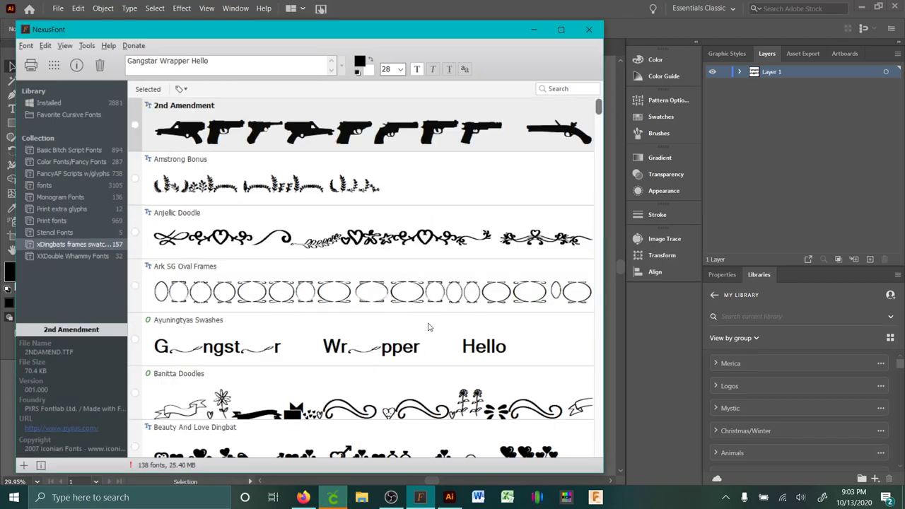
pyautogui.scroll(-6, 428, 327)
pyautogui.click(311, 237)
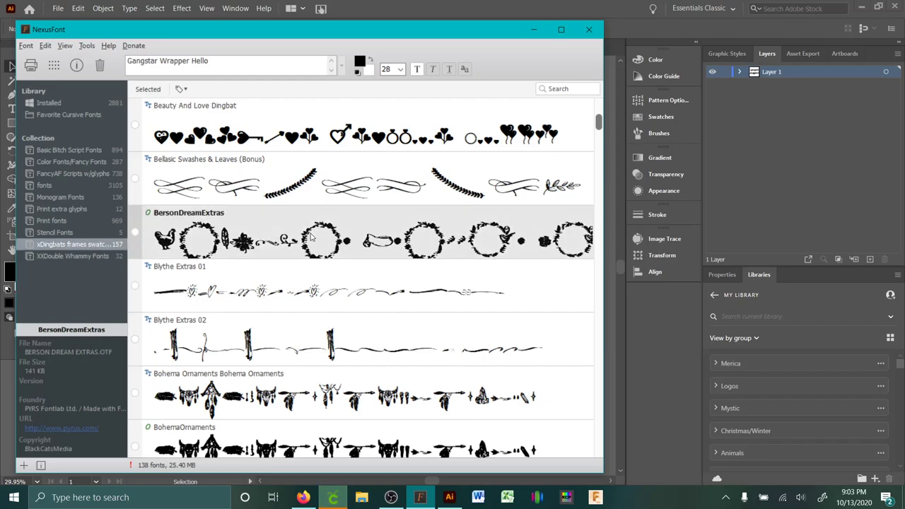
# - Copy the wreath glyph 'a' from the BersonDreamExtras character map, then close it
pyautogui.rightClick(244, 240)
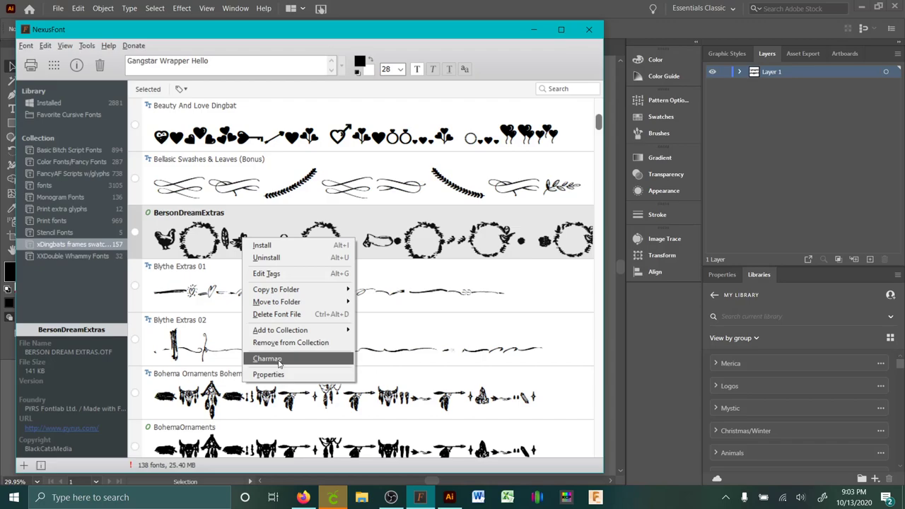
pyautogui.click(268, 360)
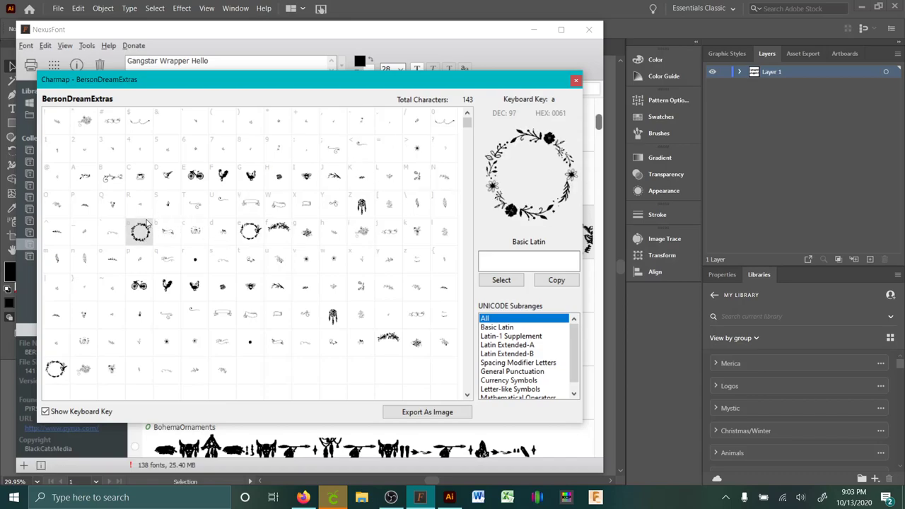
pyautogui.doubleClick(507, 267)
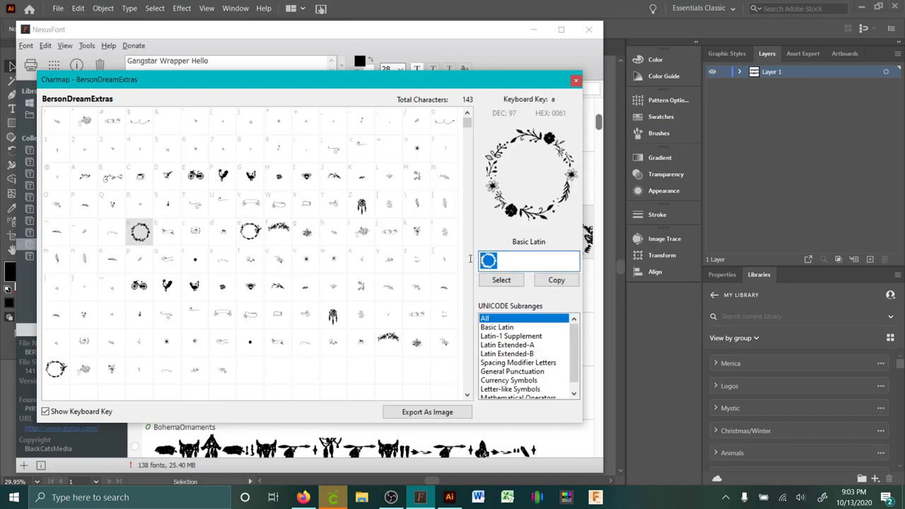
pyautogui.click(555, 281)
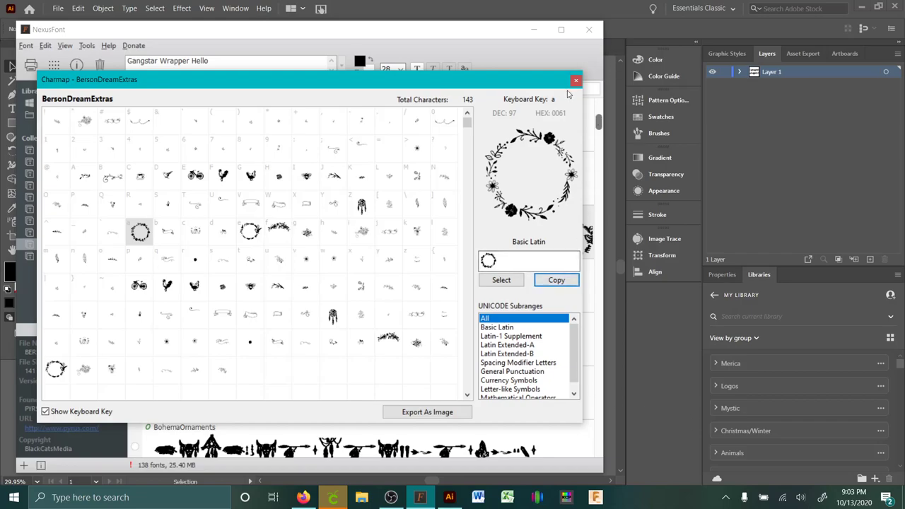
pyautogui.click(576, 80)
# - Paste the copied 'a' onto the artboard, enlarge it and place it below the words
pyautogui.click(588, 29)
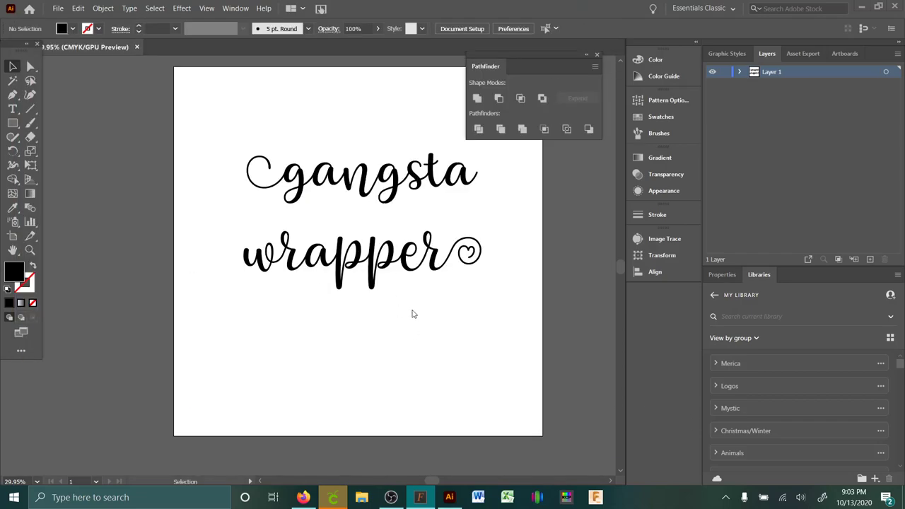
pyautogui.click(78, 7)
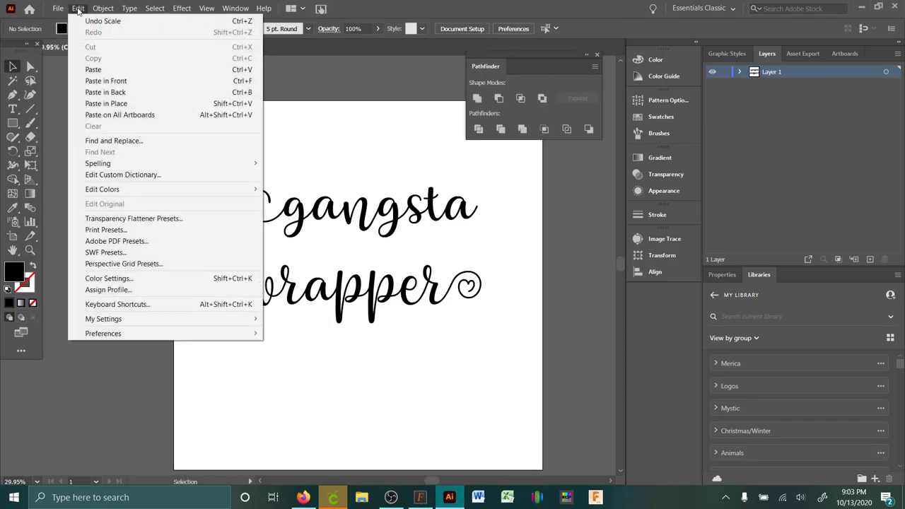
pyautogui.click(99, 69)
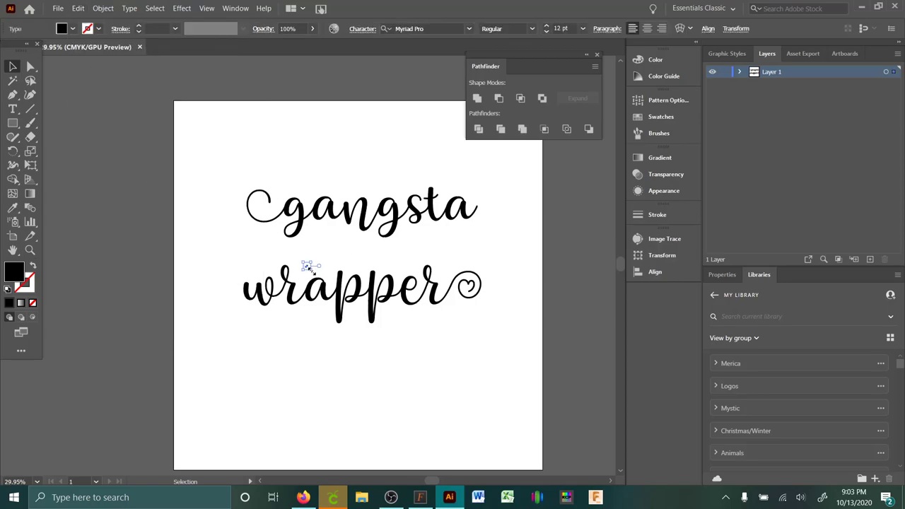
pyautogui.moveTo(308, 268); pyautogui.dragTo(467, 431)
pyautogui.moveTo(346, 338); pyautogui.dragTo(283, 383)
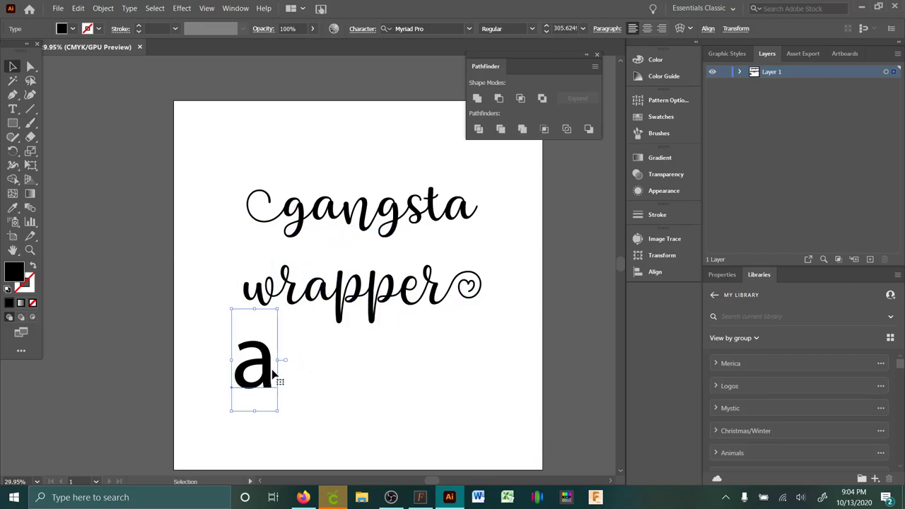
# - Set the letter's font to Berson Dream Extras and scale the wreath around the words
pyautogui.click(420, 497)
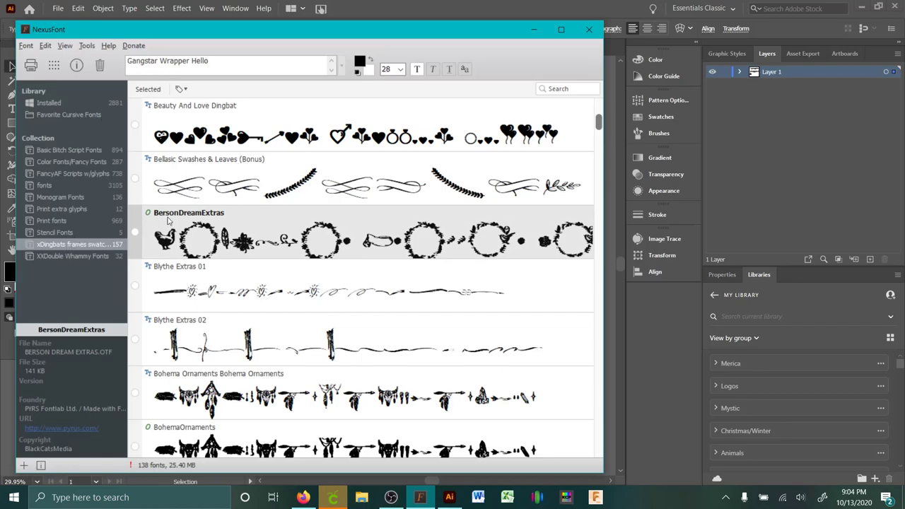
pyautogui.click(505, 5)
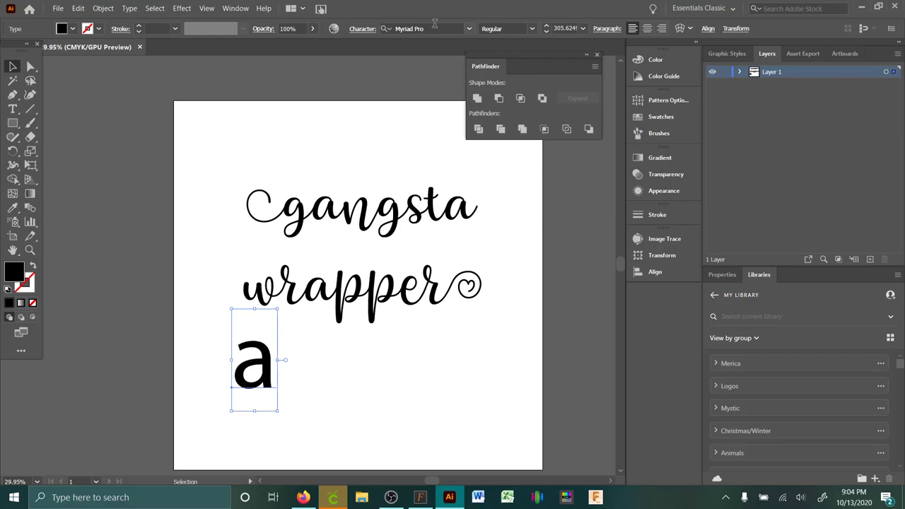
pyautogui.write('berson')
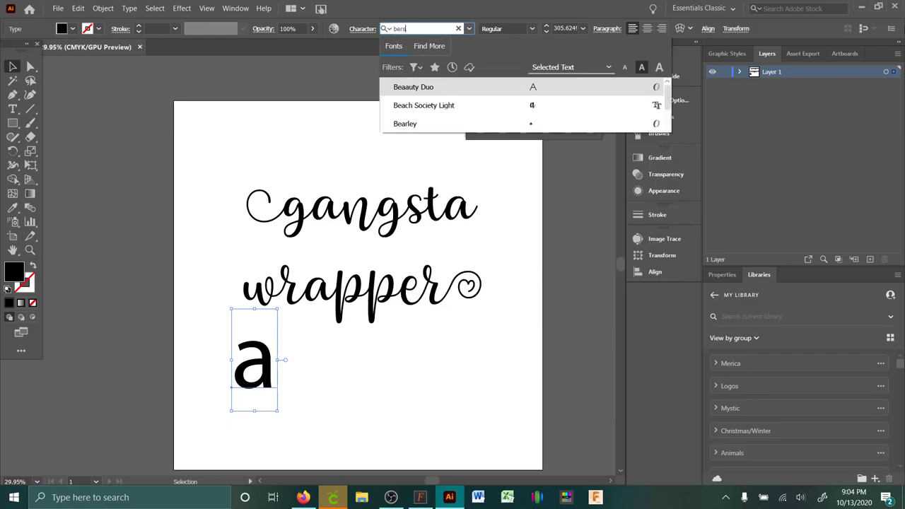
pyautogui.click(550, 88)
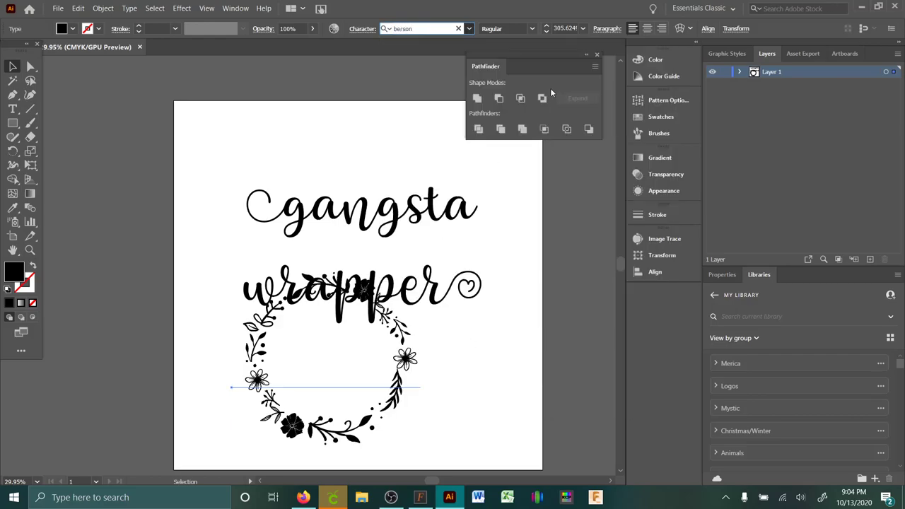
pyautogui.moveTo(416, 362); pyautogui.dragTo(359, 202)
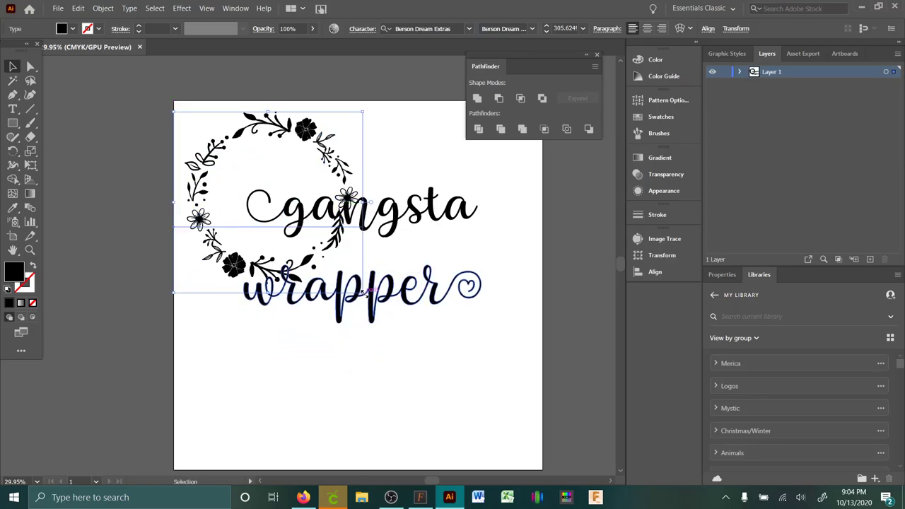
pyautogui.moveTo(363, 292); pyautogui.dragTo(491, 346)
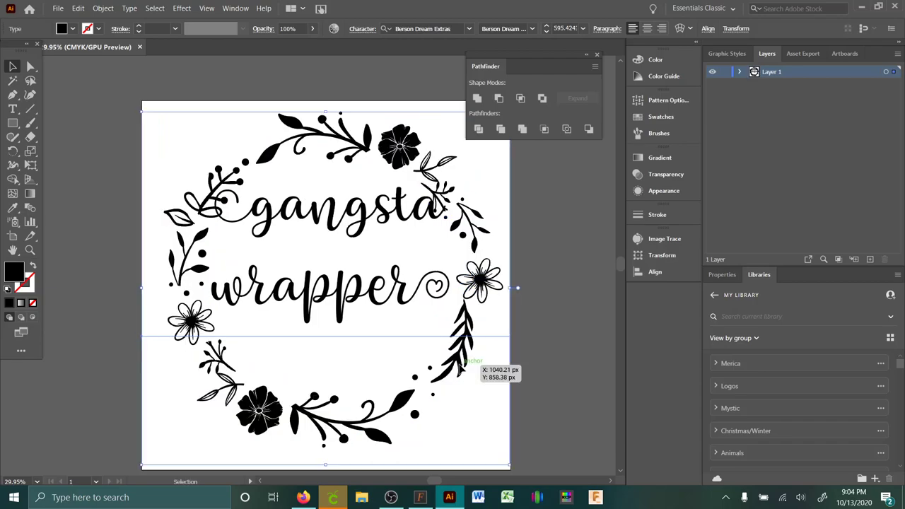
# - Expand the wreath into outlines with Object > Expand
pyautogui.click(80, 9)
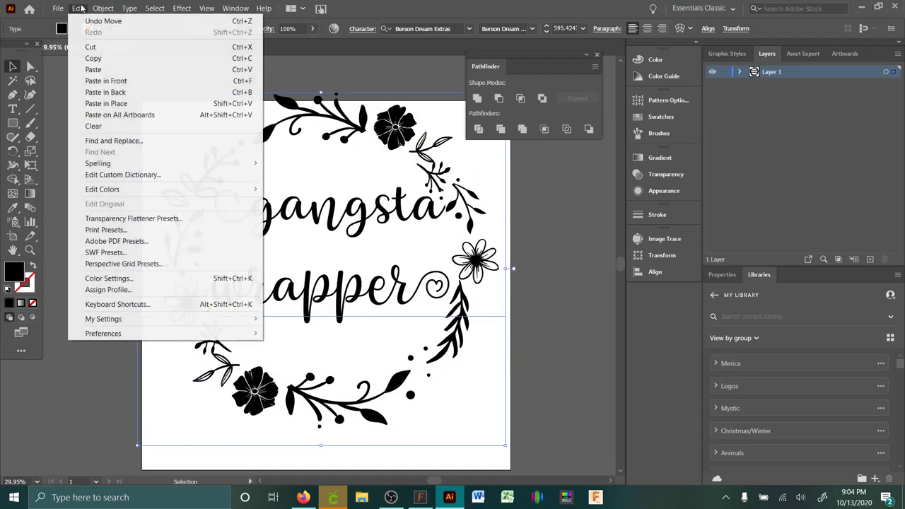
pyautogui.moveTo(103, 9)
pyautogui.click(120, 130)
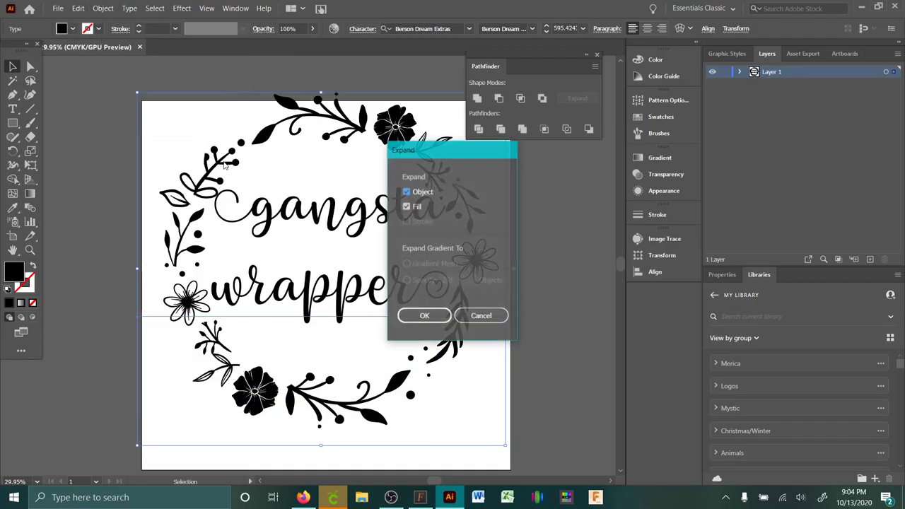
pyautogui.click(424, 315)
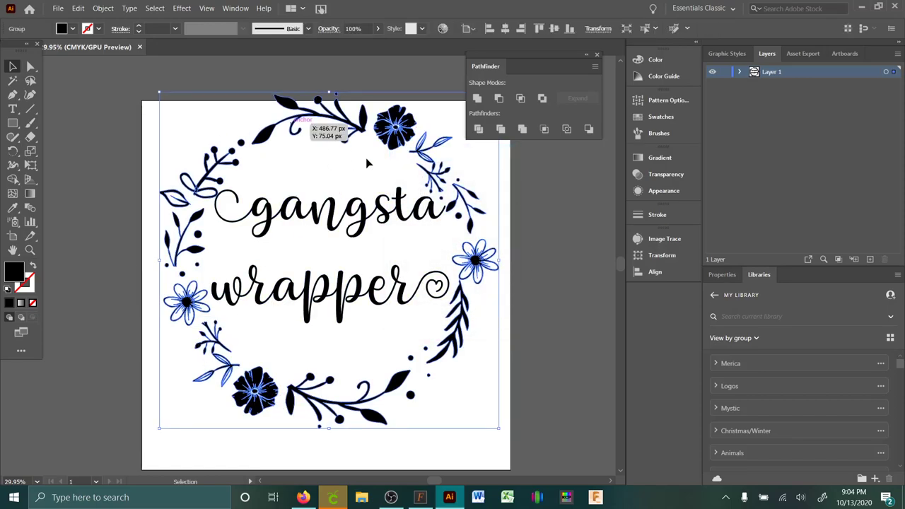
# - Resize and position the 'gangsta wrapper' words in the wreath's centre, then select everything
pyautogui.click(438, 90)
pyautogui.click(351, 209)
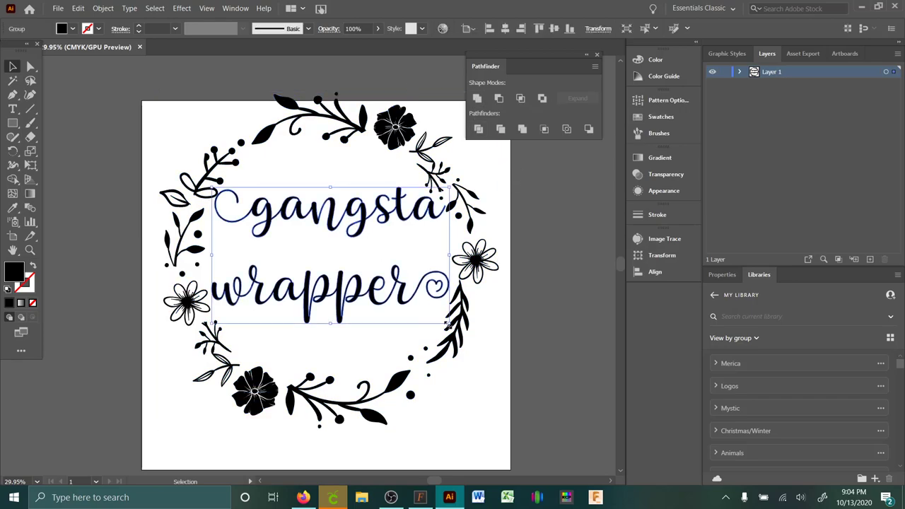
pyautogui.moveTo(449, 324); pyautogui.dragTo(347, 266)
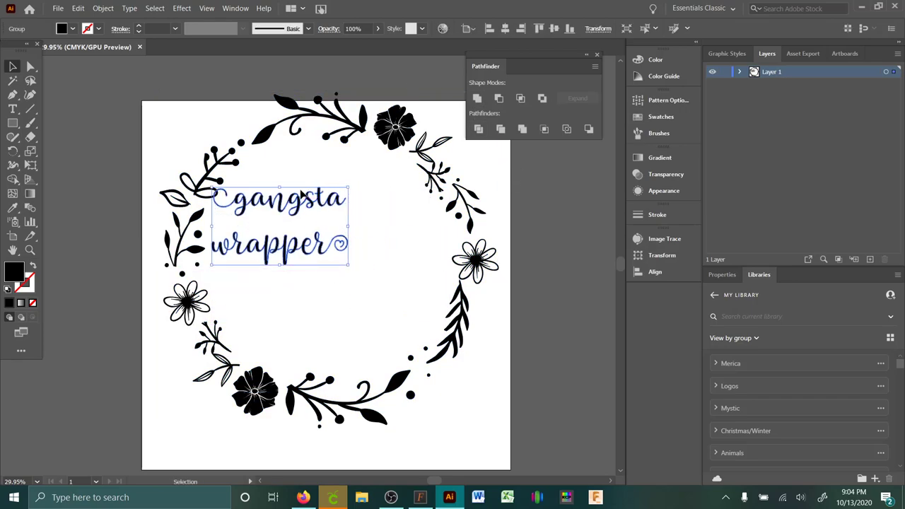
pyautogui.moveTo(305, 200); pyautogui.dragTo(350, 204)
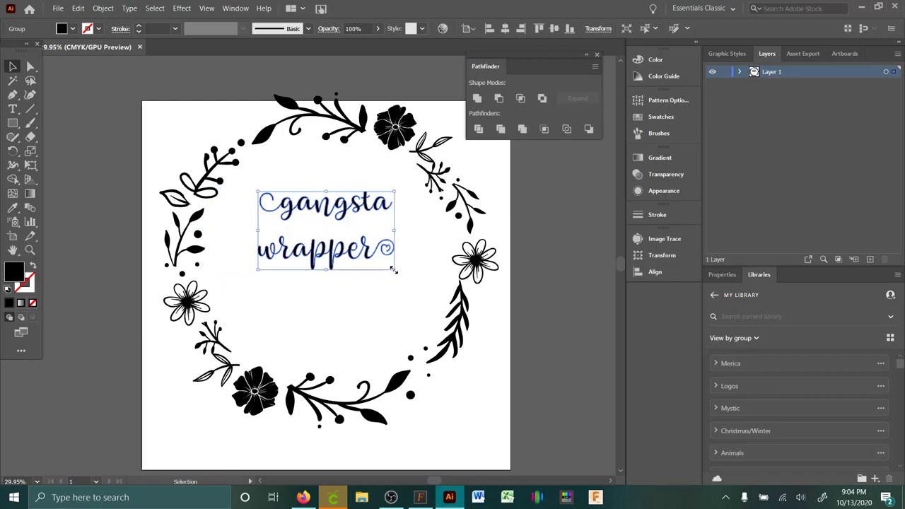
pyautogui.moveTo(394, 270); pyautogui.dragTo(448, 299)
pyautogui.moveTo(354, 206); pyautogui.dragTo(322, 209)
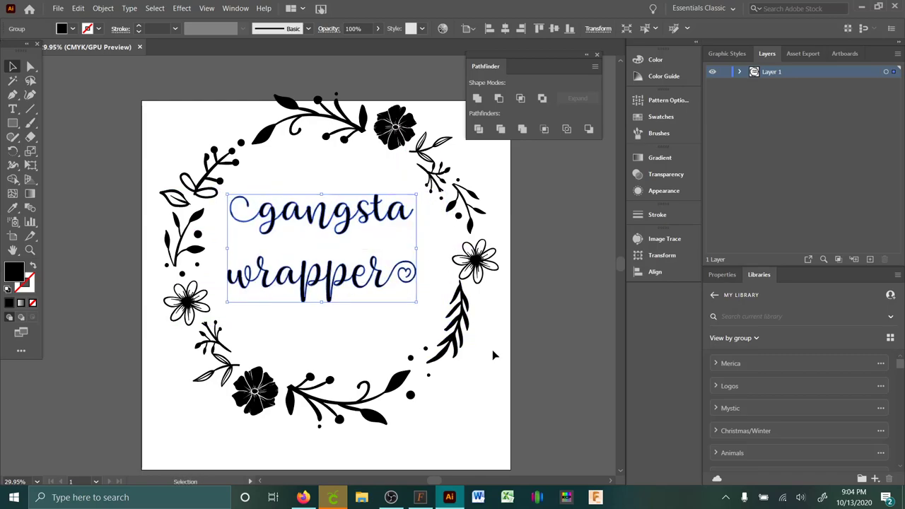
pyautogui.click(571, 387)
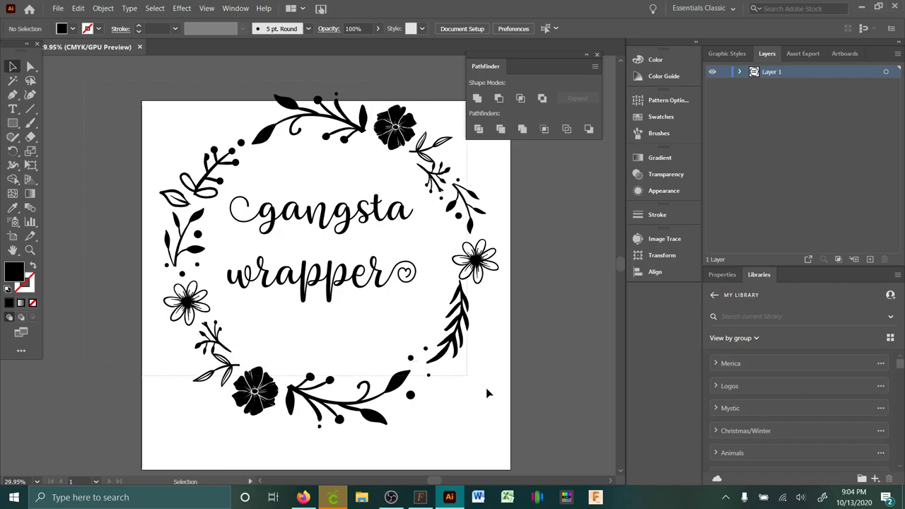
pyautogui.moveTo(486, 393); pyautogui.dragTo(511, 401)
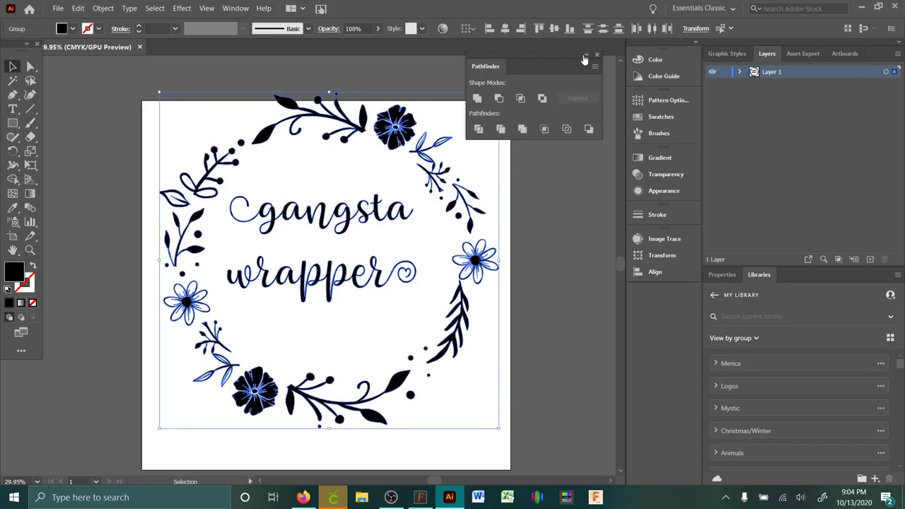
# - Apply Horizontal and Vertical Align Center to the wreath and text, then drag it down onto the artboard
pyautogui.click(505, 28)
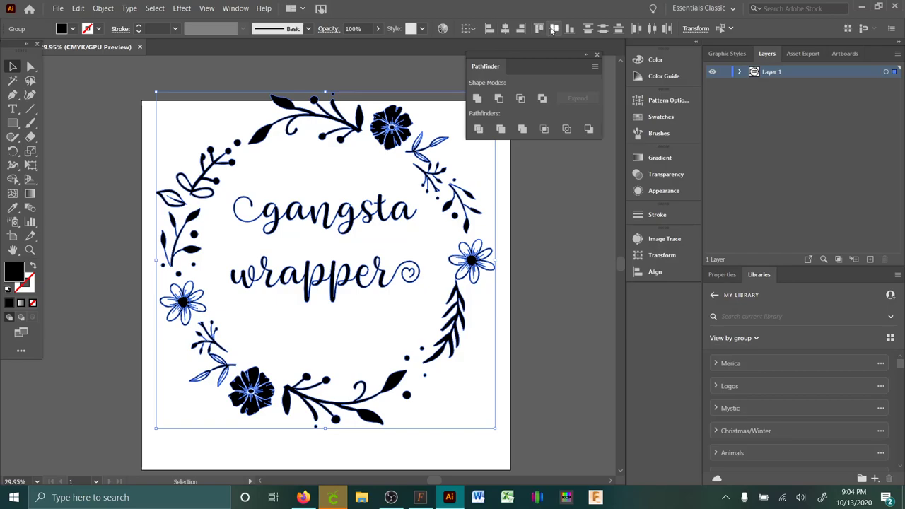
pyautogui.click(555, 28)
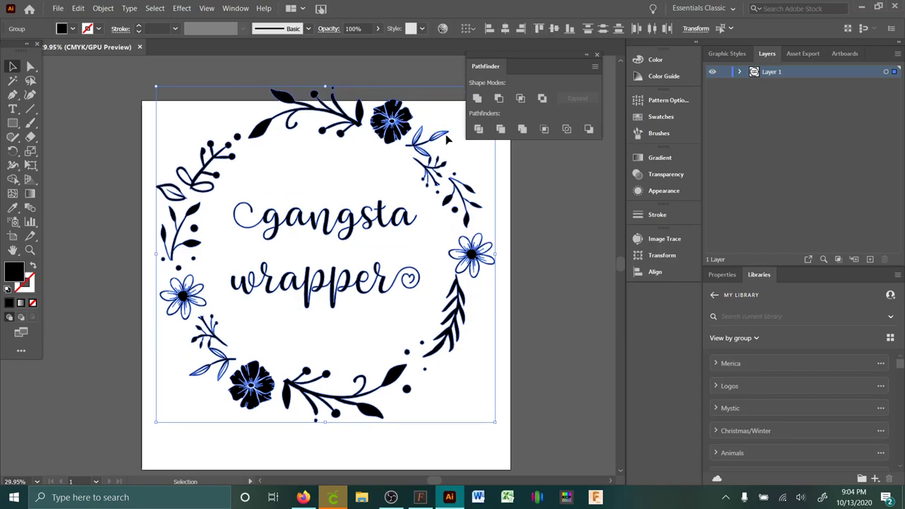
pyautogui.click(555, 242)
pyautogui.moveTo(375, 247); pyautogui.dragTo(382, 289)
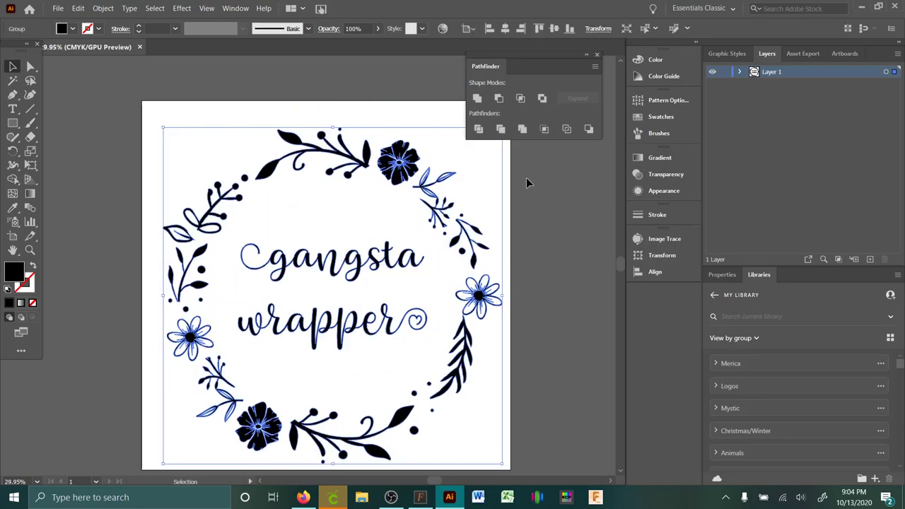
# - Save the finished wreath design with File > Save, then minimize Cricut Design Space
pyautogui.click(227, 83)
pyautogui.click(58, 7)
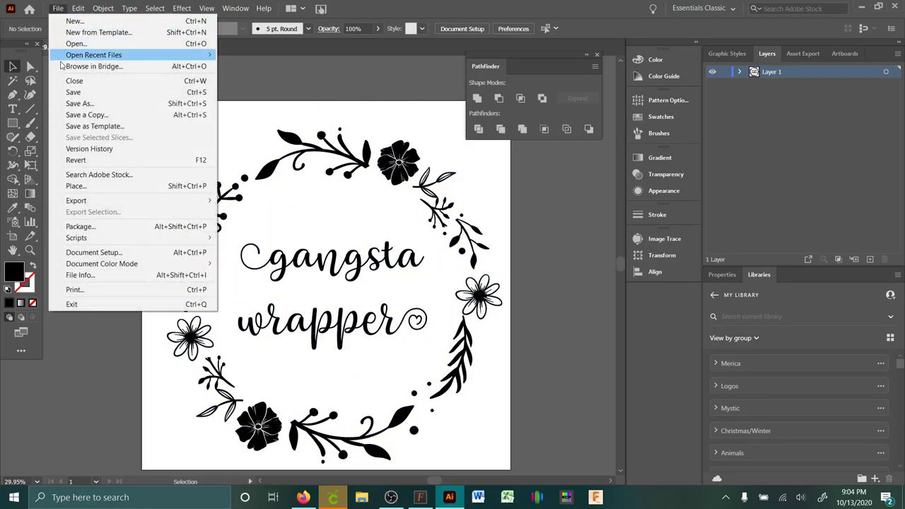
pyautogui.click(73, 94)
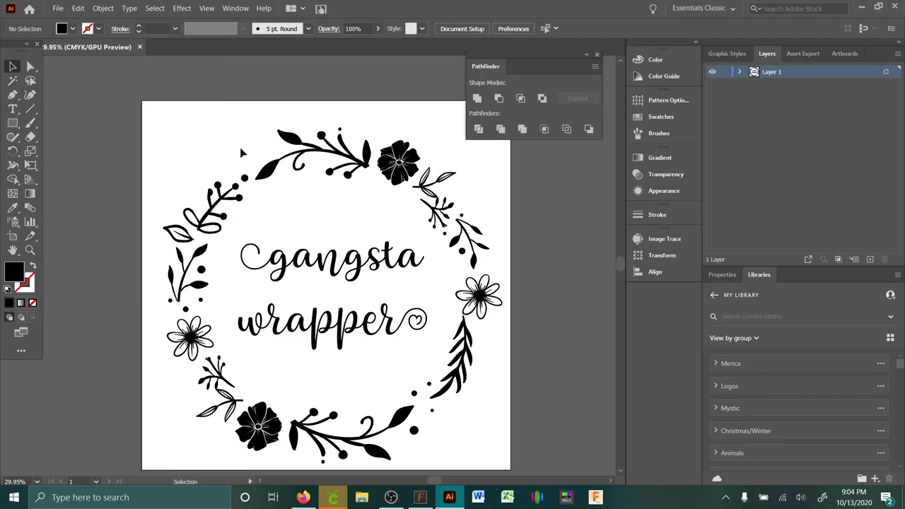
pyautogui.click(337, 499)
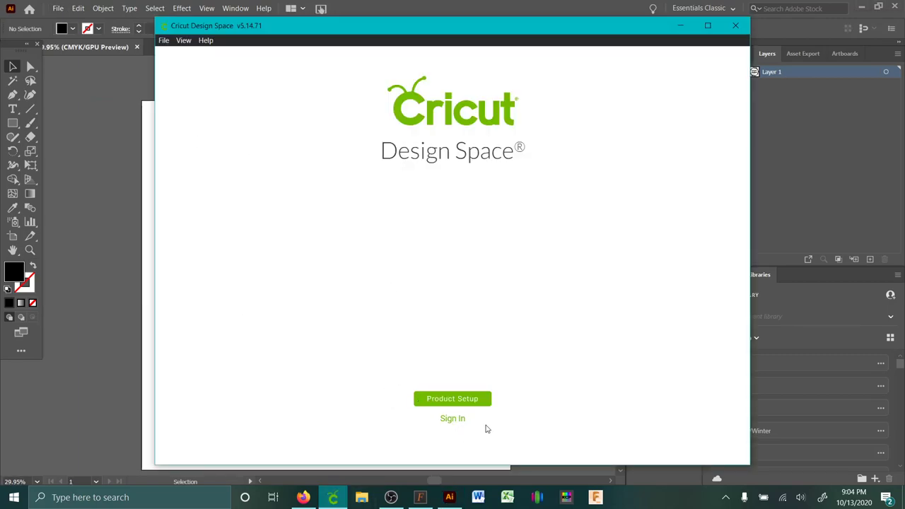
pyautogui.click(680, 26)
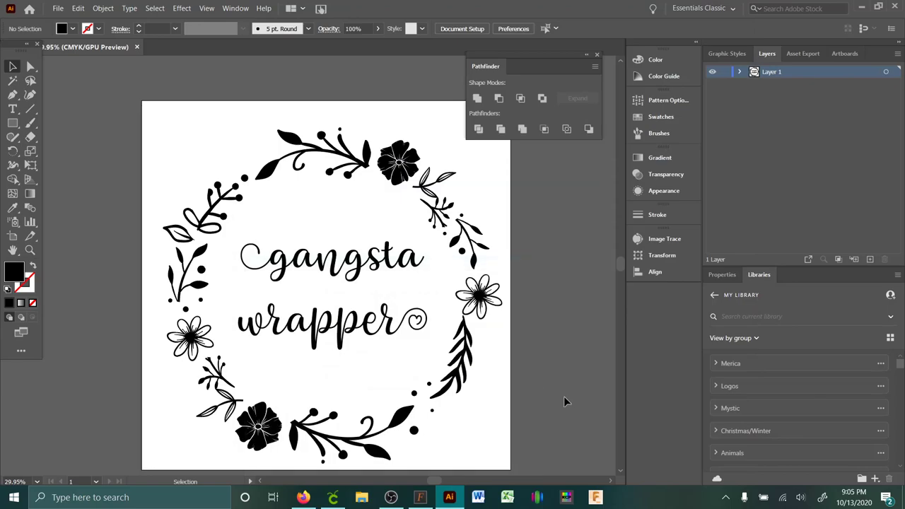